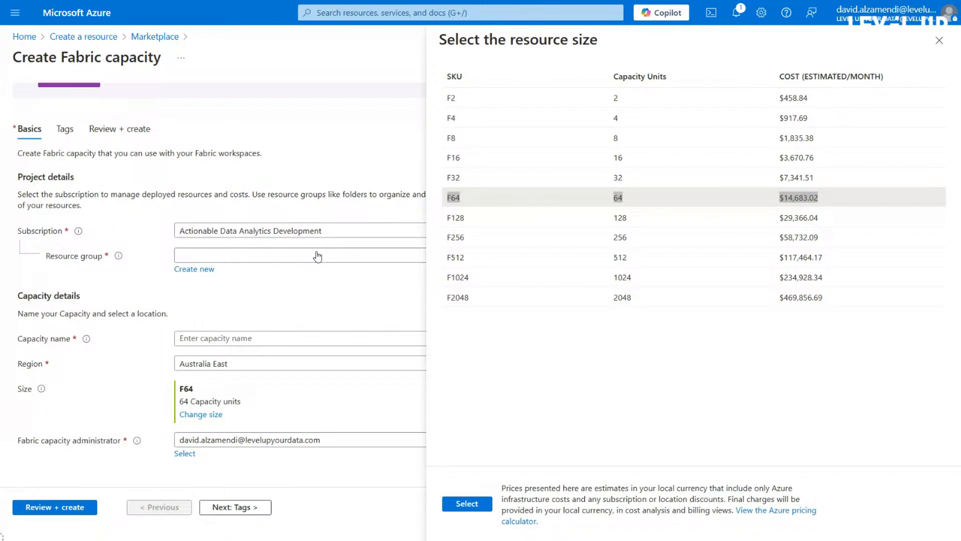
- Switch to Power BI and open the tenant settings in the admin portal
click(414, 6)
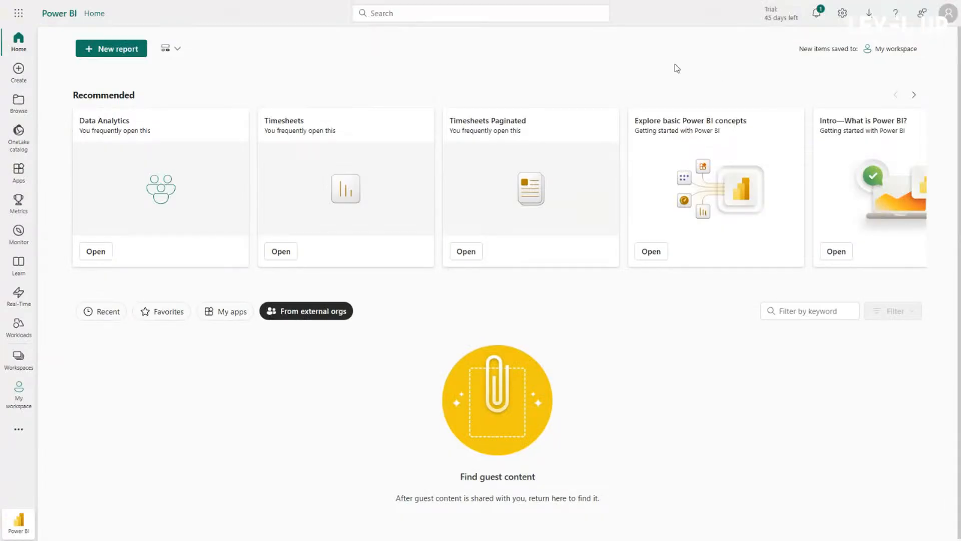
click(843, 13)
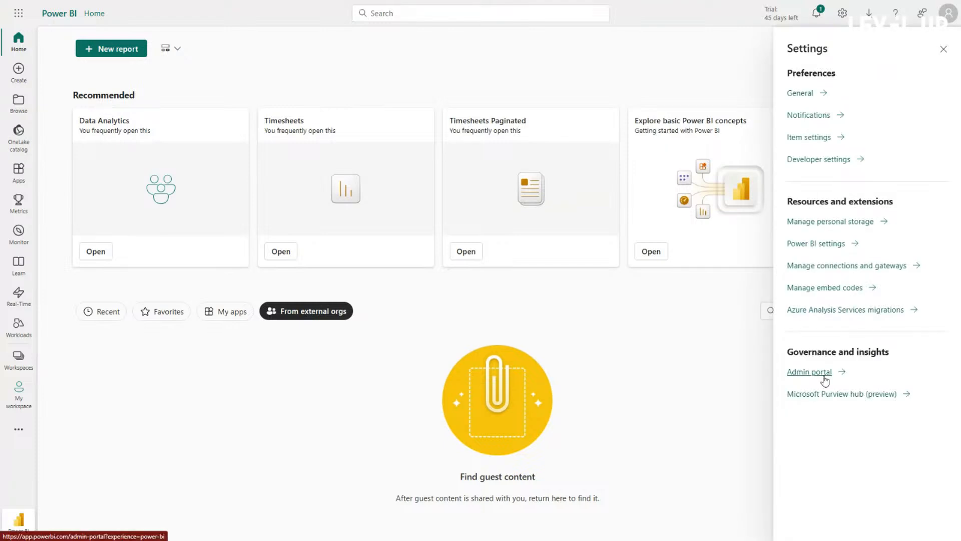
click(809, 372)
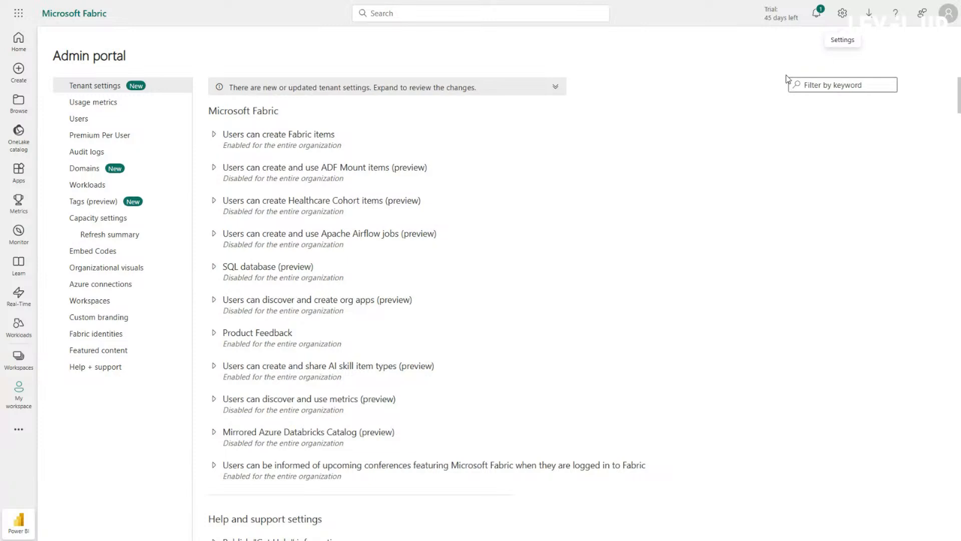
- Mark the "Users can create Fabric items" setting and filter the tenant settings by "copilot"
key(ctrl+plus)
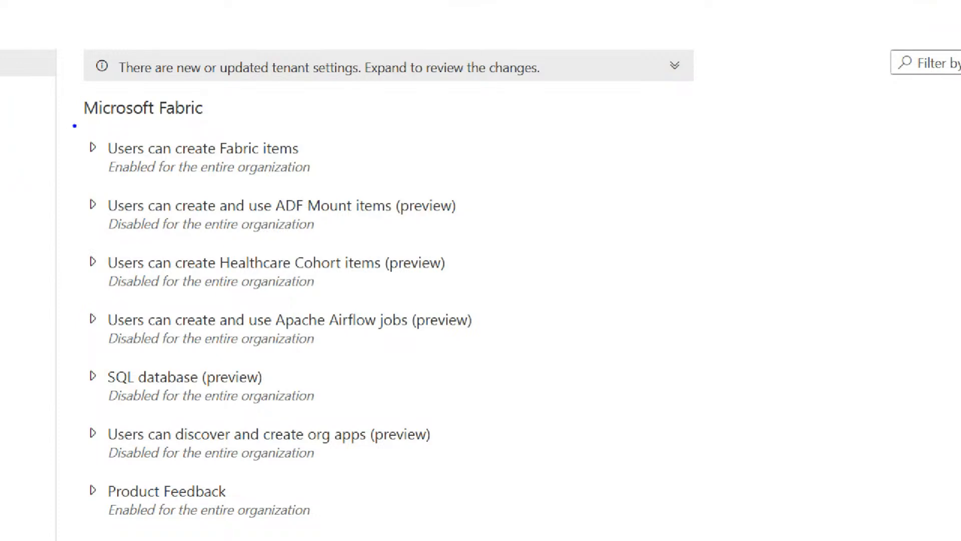
mouse_move(75, 126)
mouse_down()
mouse_move(521, 411)
mouse_move(457, 83)
mouse_move(470, 197)
mouse_up()
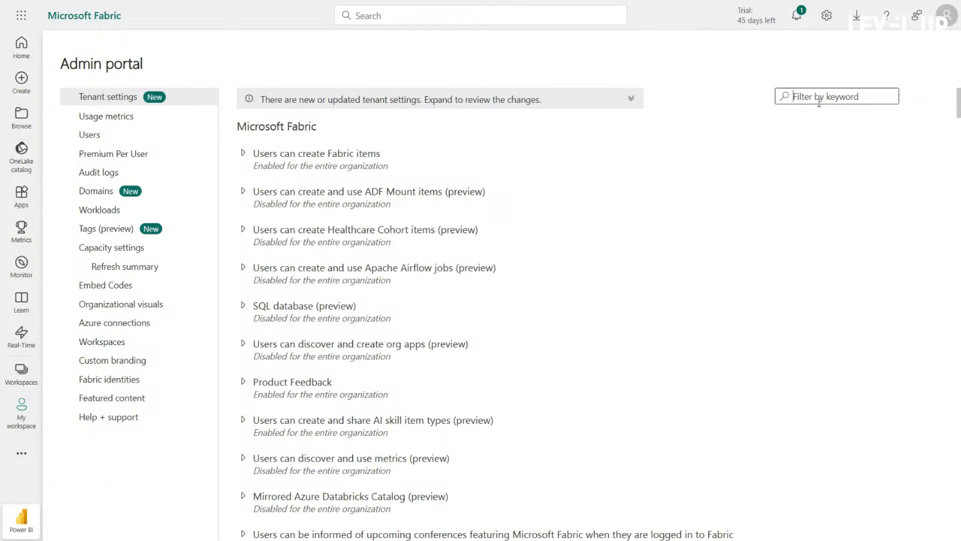
text(copilot)
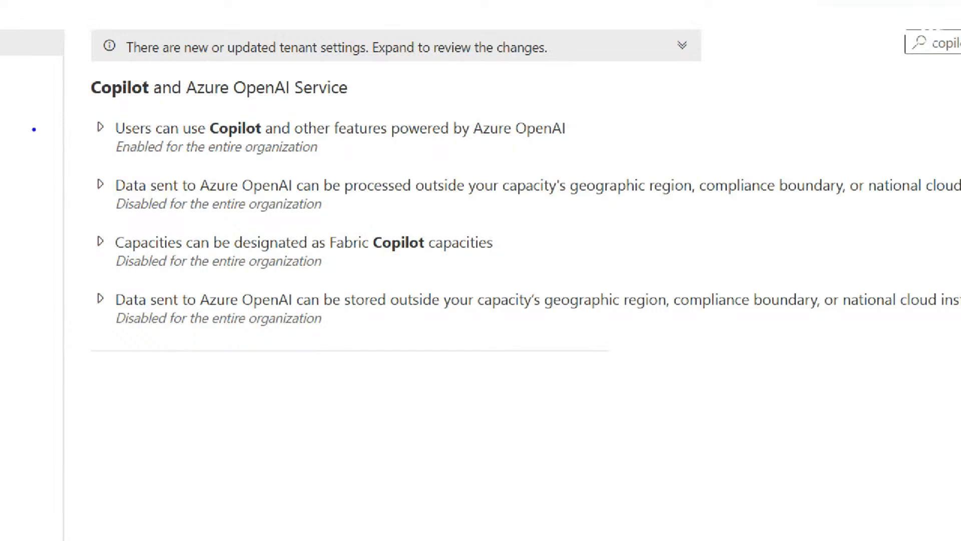
- Mark the Copilot and Azure OpenAI Service tenant settings on screen, underlining "processed" and "stored" in the two data-sent settings
drag(32, 129, 90, 130)
drag(38, 185, 83, 187)
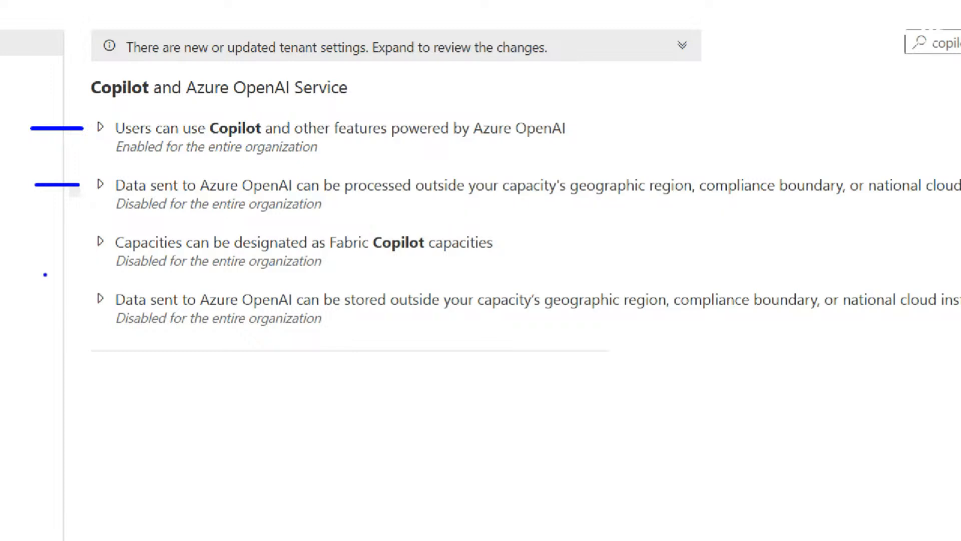
drag(43, 299, 89, 300)
drag(340, 192, 409, 191)
drag(345, 306, 393, 306)
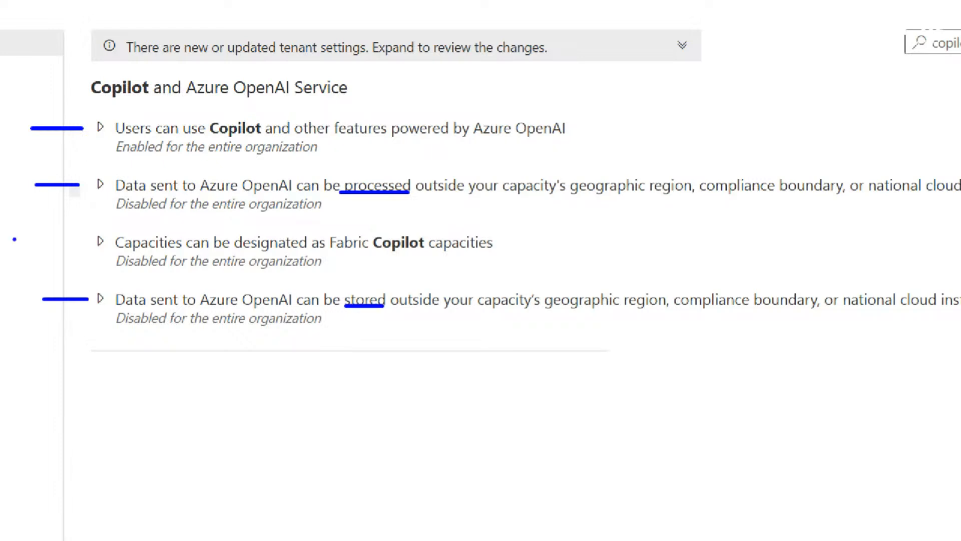
drag(52, 239, 99, 239)
drag(81, 160, 113, 134)
drag(81, 218, 104, 197)
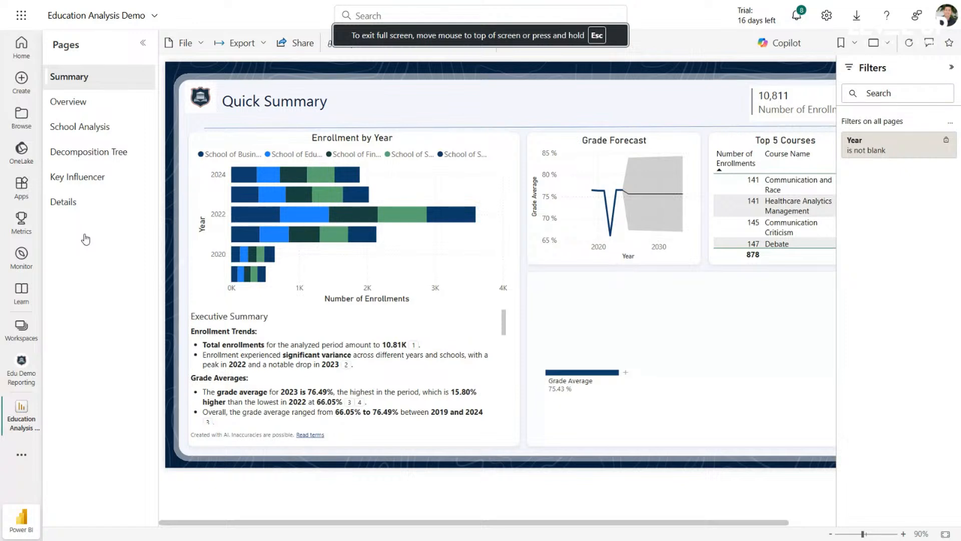
- Ask Copilot what the Summary page of the Education Analysis Demo report is about, making room for the answer, and review its summary
click(785, 43)
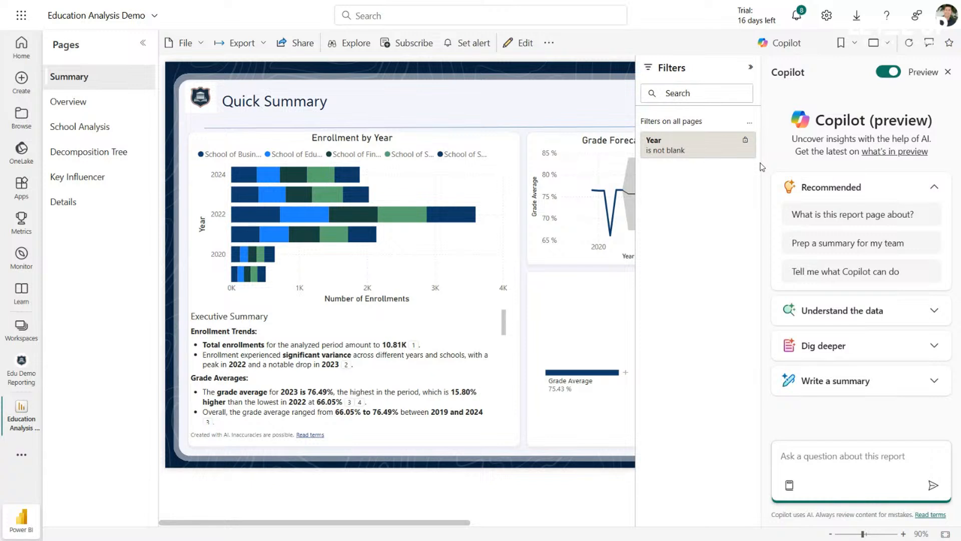
click(873, 217)
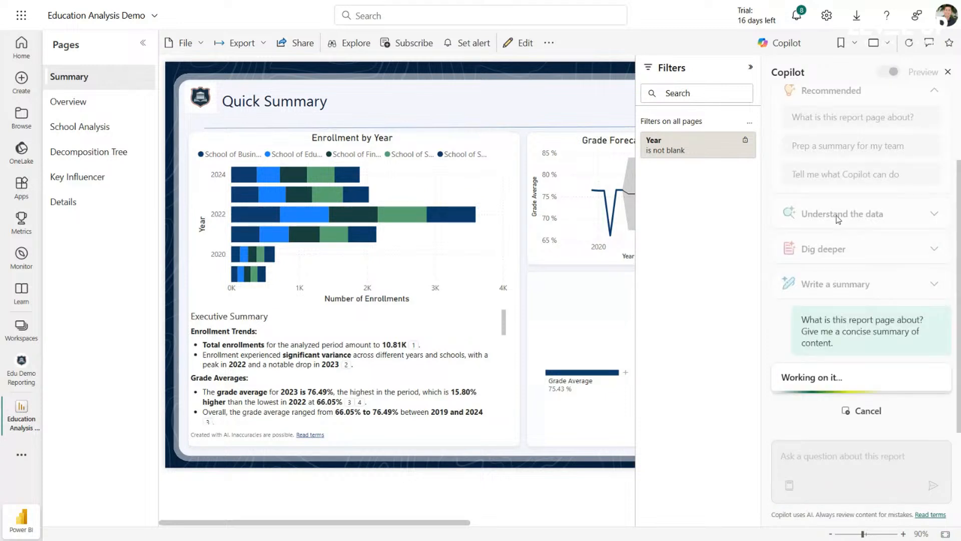
click(750, 66)
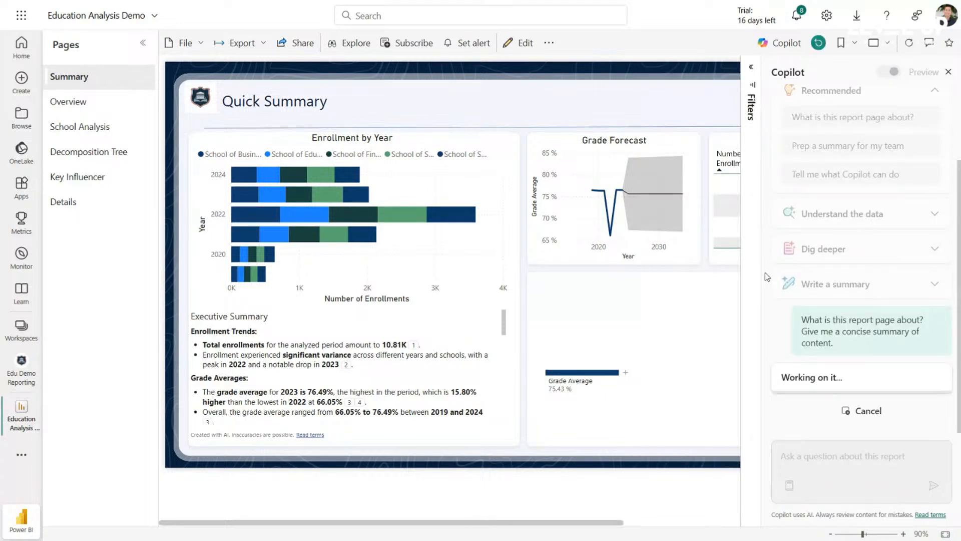
drag(763, 271, 763, 271)
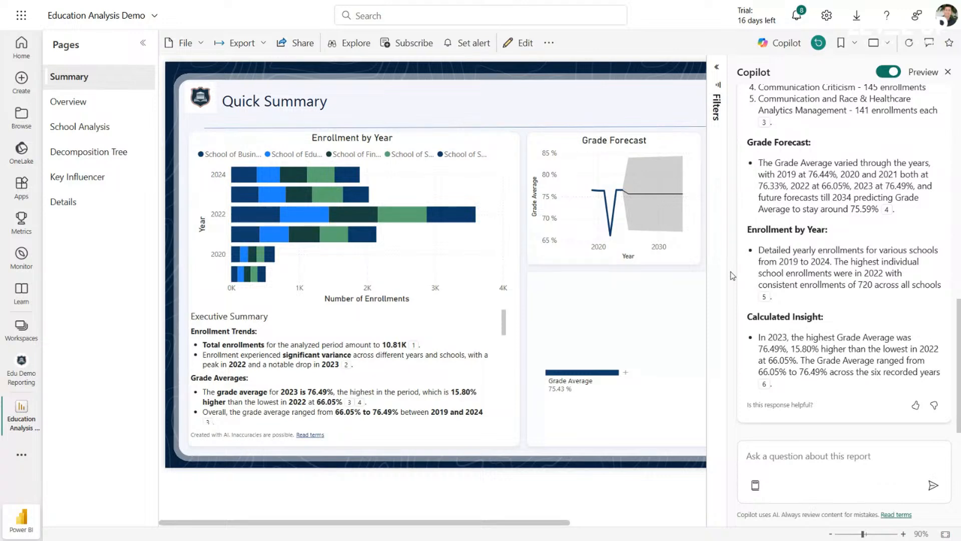
scroll(835, 222, up, 1)
scroll(834, 222, up, 4)
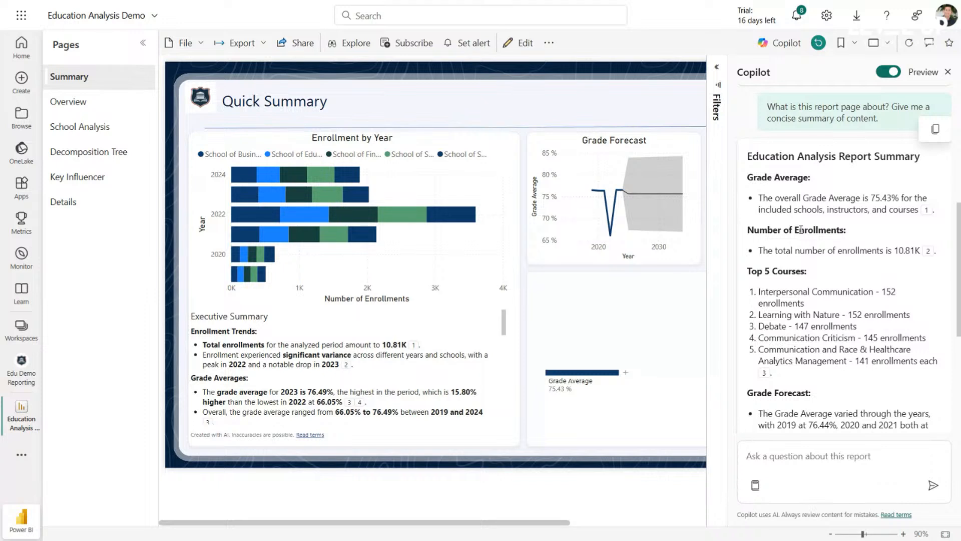
scroll(796, 227, down, 1)
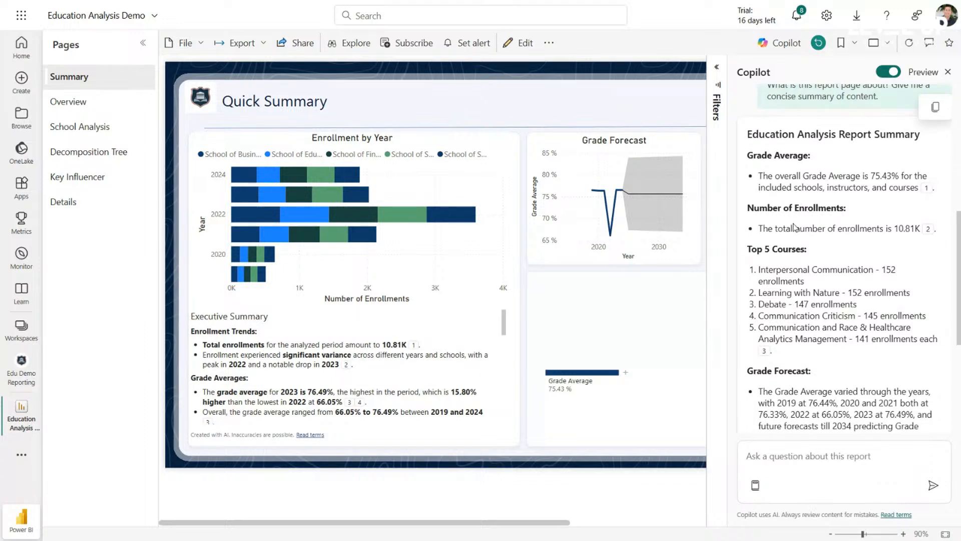
scroll(796, 227, down, 5)
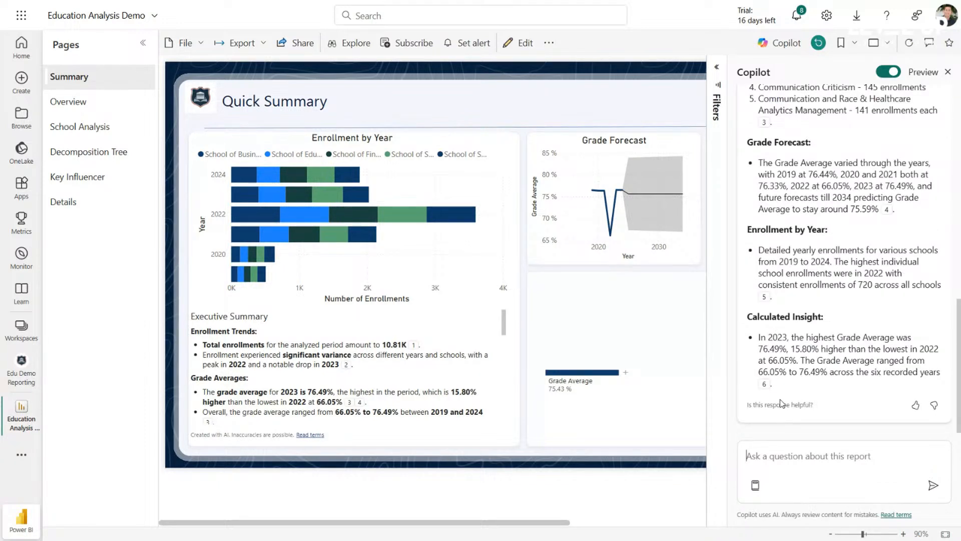
- Hide the report's page list and ask Copilot "give me an executive summary of this report"
click(792, 456)
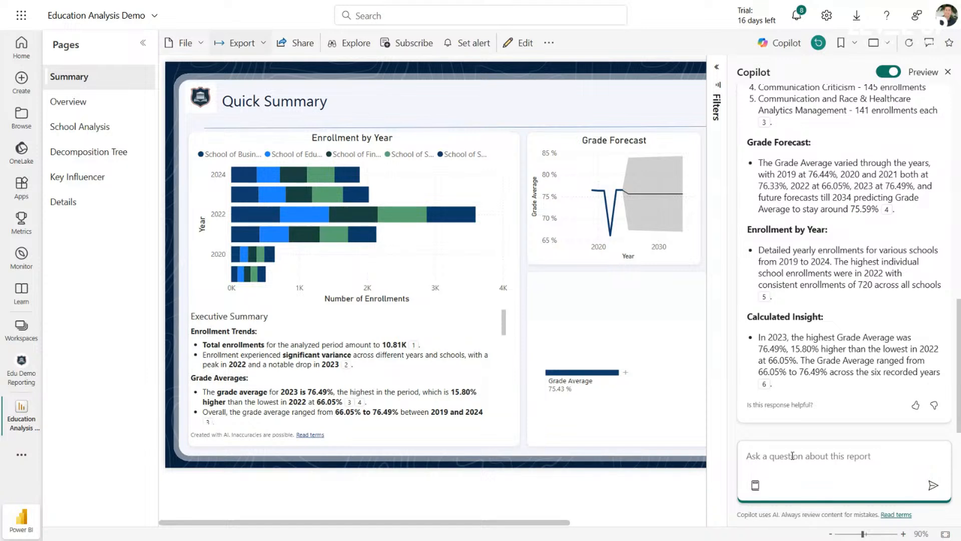
click(143, 44)
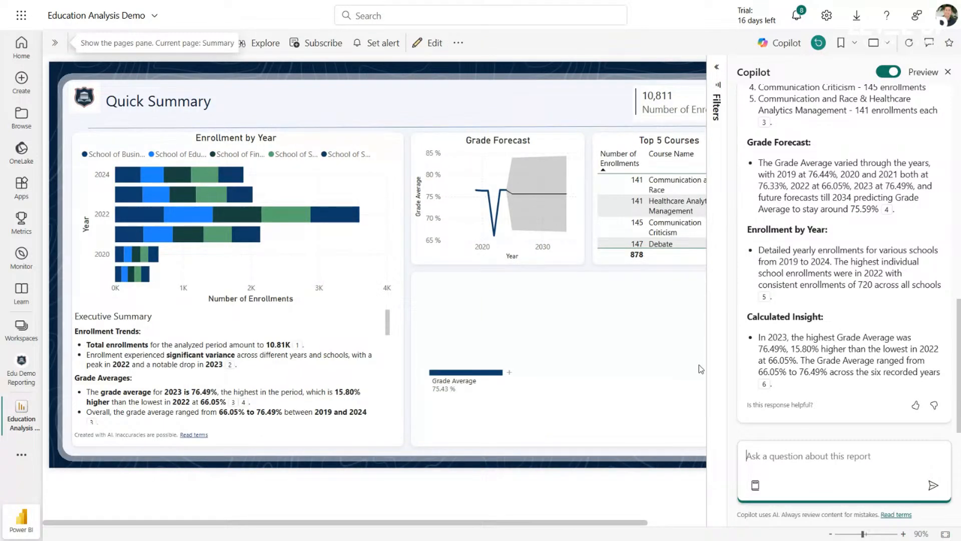
text(ask)
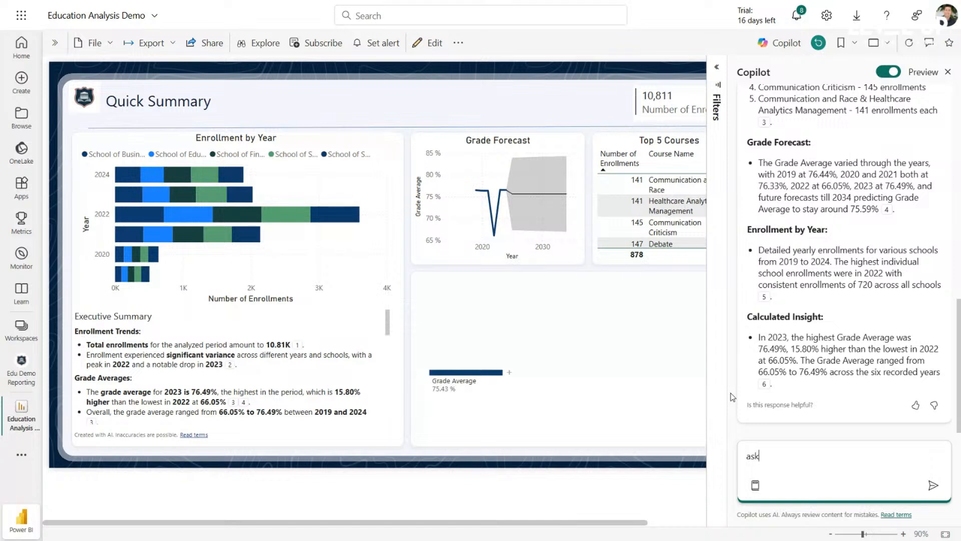
text( exec)
key(ctrl+a)
text(give me an eexx)
key(BackSpace)
key(BackSpace)
key(BackSpace)
text(xecutive sum)
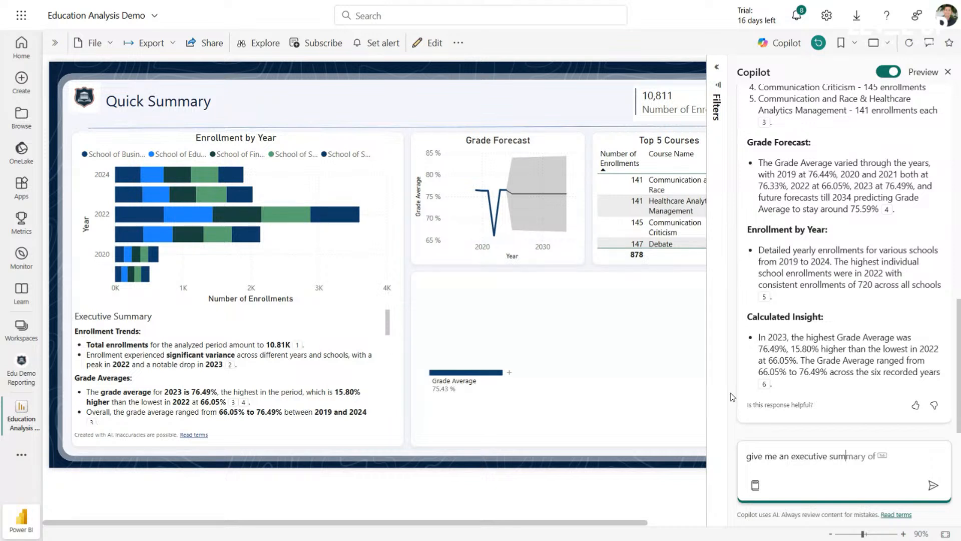
key(Tab)
text(this report)
key(Return)
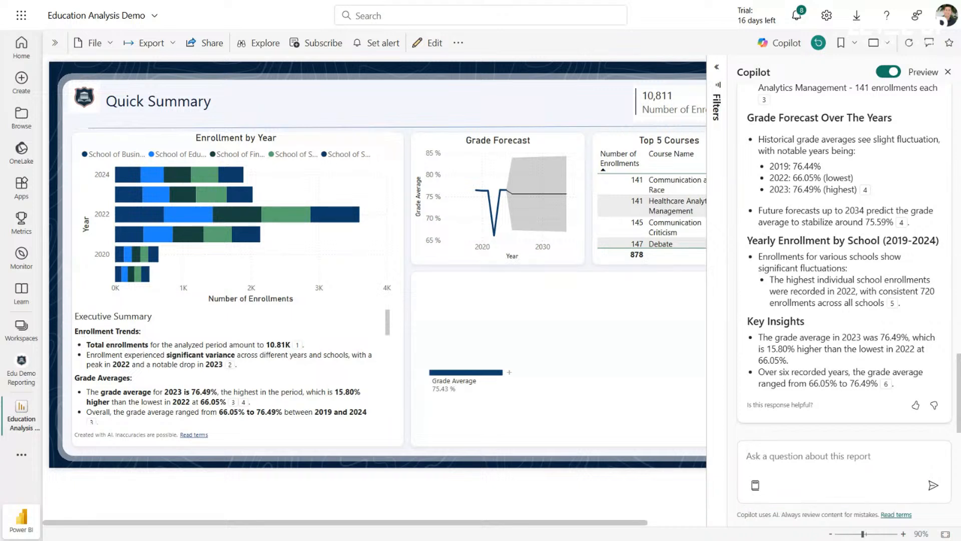
- Ask Copilot "what is the total number of enrolments for 2023 in the school of business"
click(795, 454)
text(what is the total number of enrolments for 2023 in the school of business)
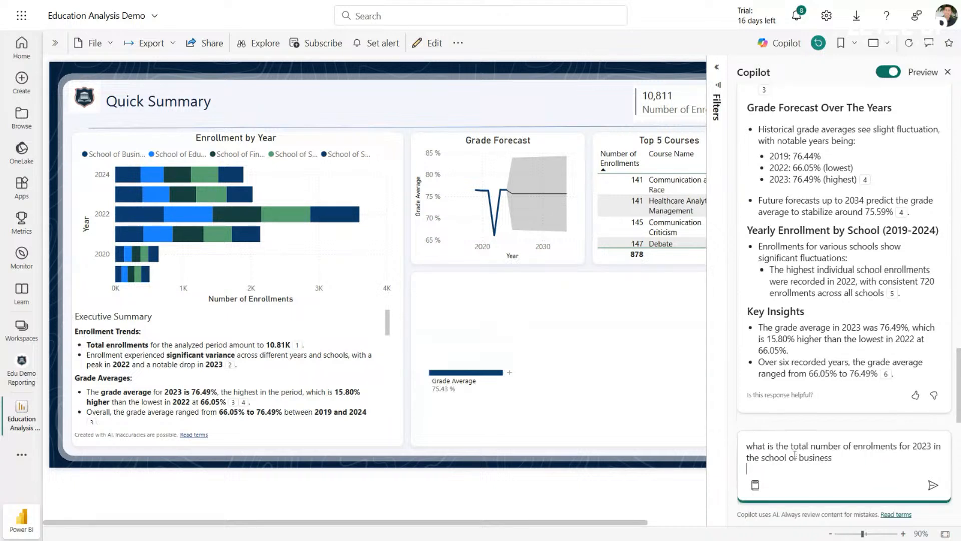
key(BackSpace)
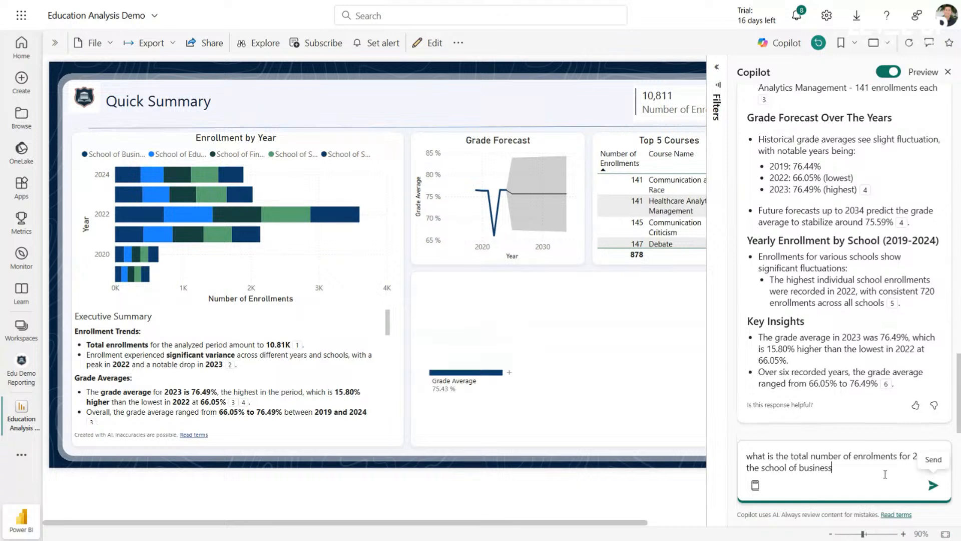
click(933, 485)
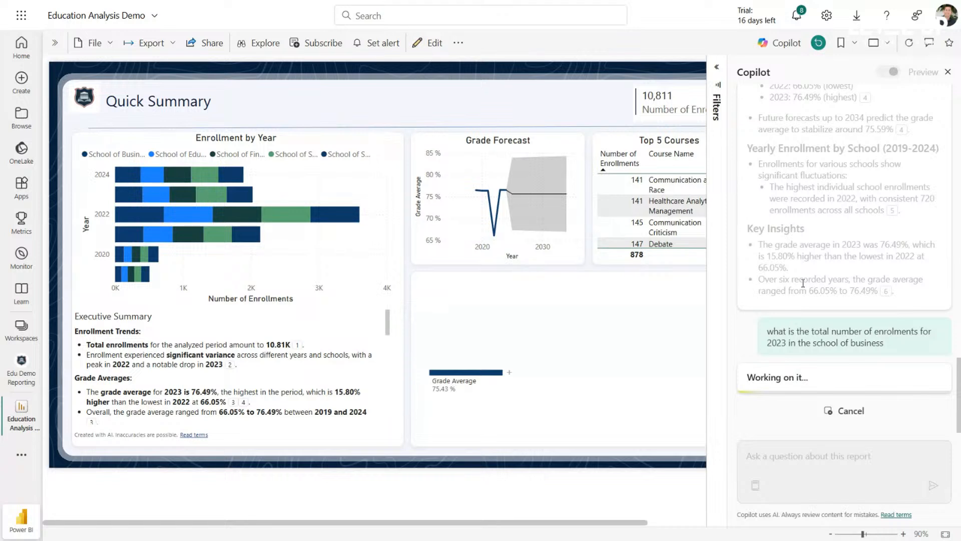
- Widen the Copilot pane and highlight School of Business in the Enrollment by Year chart to check the answer
drag(727, 210, 663, 209)
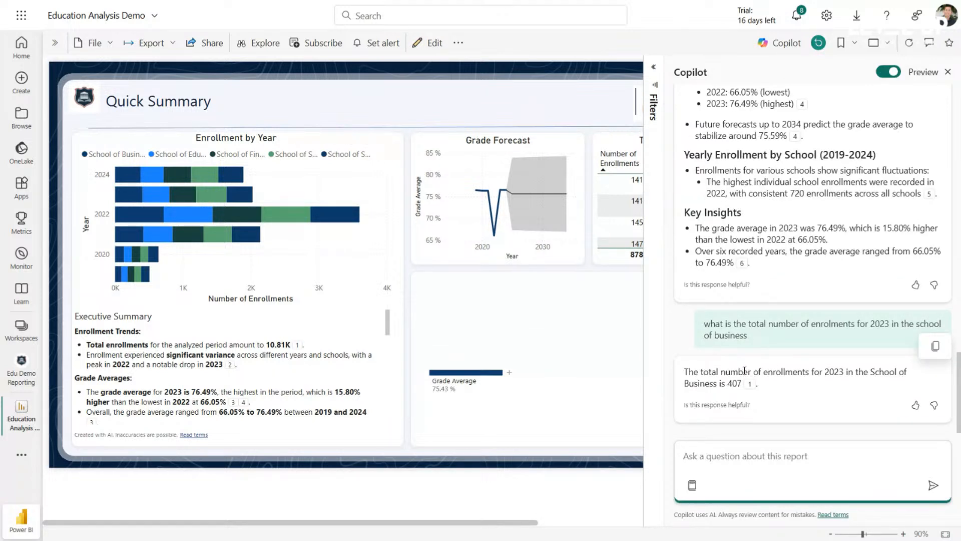
mouse_move(752, 384)
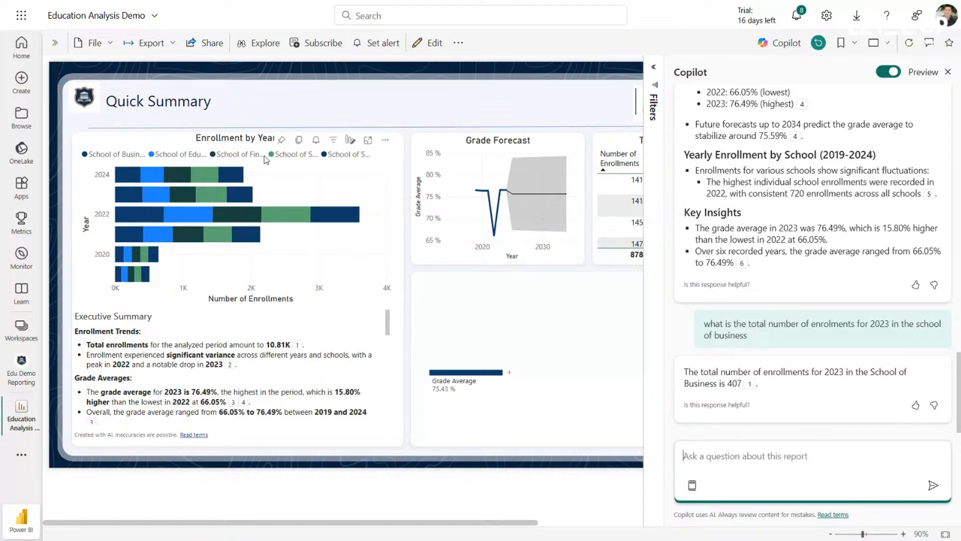
click(122, 159)
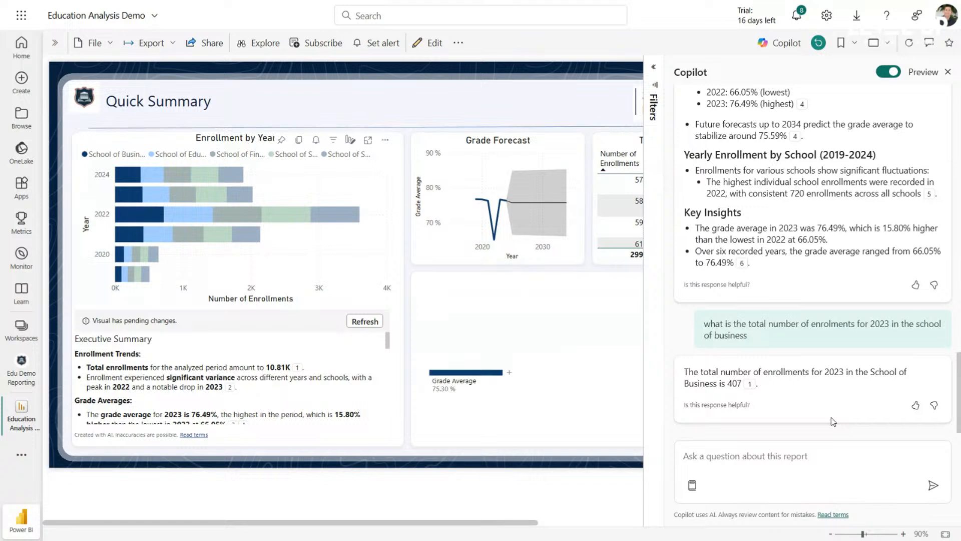
- Ask Copilot "what happened with the grade average in 2022?" and compare its answer with the Grade Forecast chart
click(749, 457)
text(what happened with the grade average in 2022?)
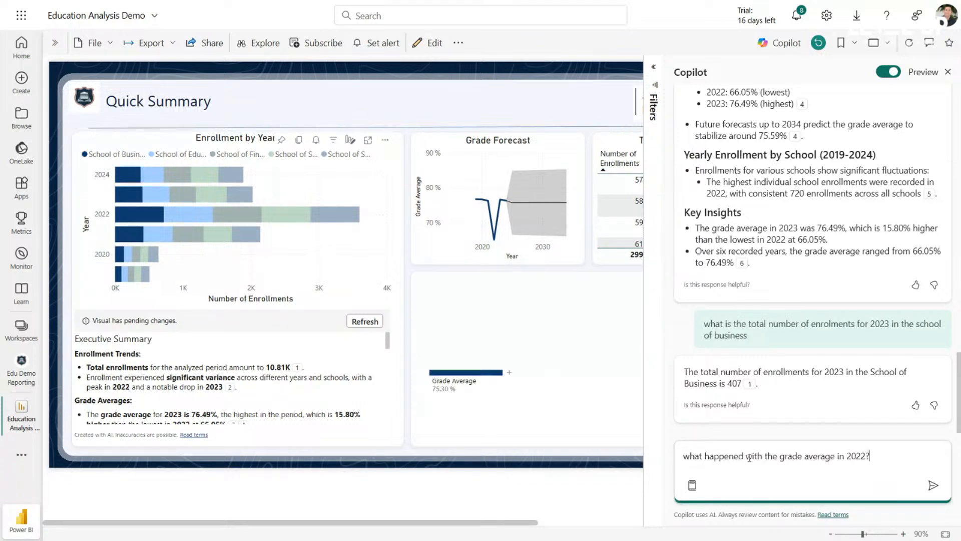
click(927, 482)
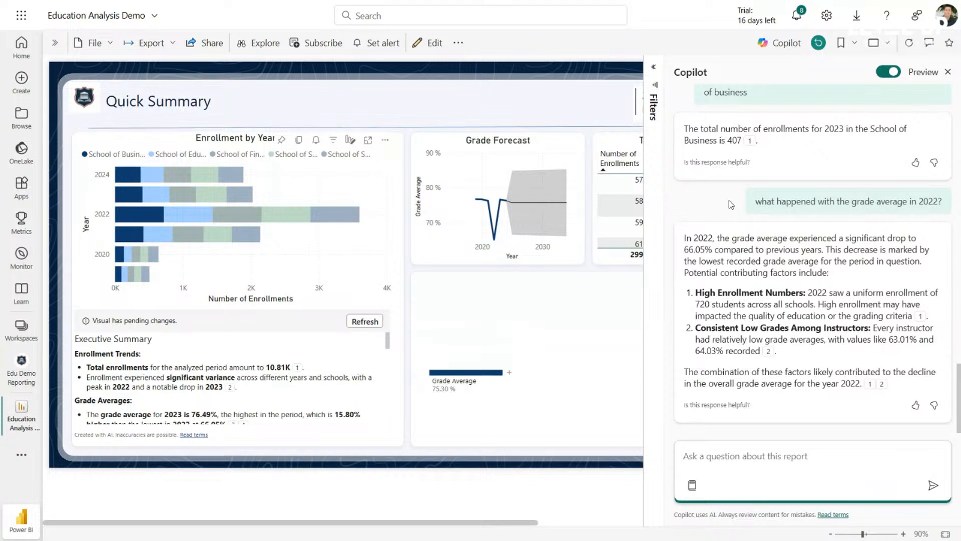
click(706, 241)
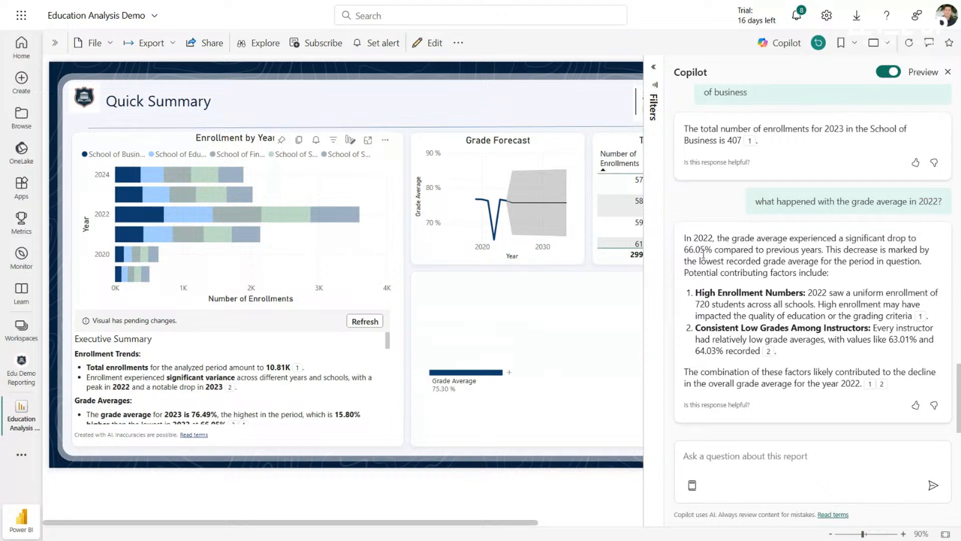
mouse_move(495, 240)
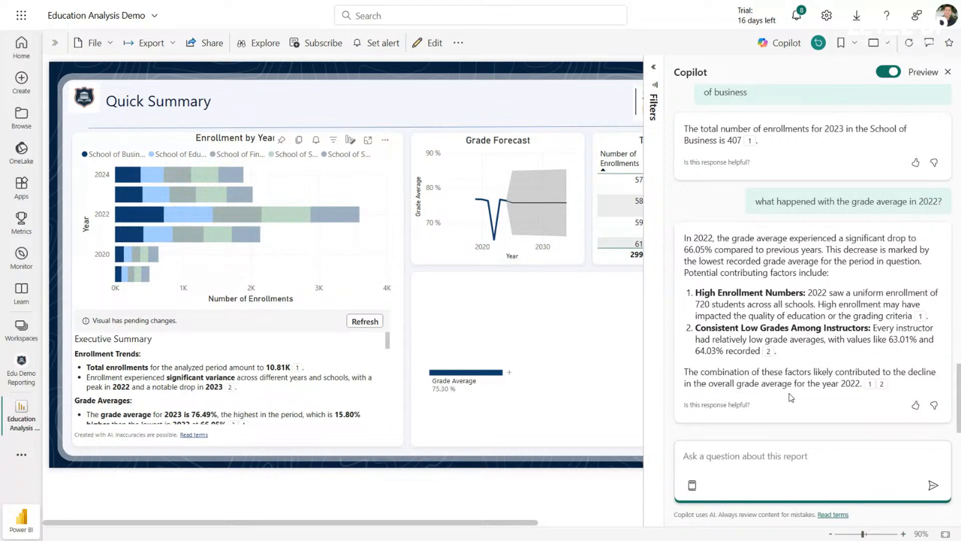
- Ask Copilot "what is the number of enrolments by school name in 2024 in a column bar chart?"
text(what is the number of enrolments by school name in 2024 in a column bar chart?)
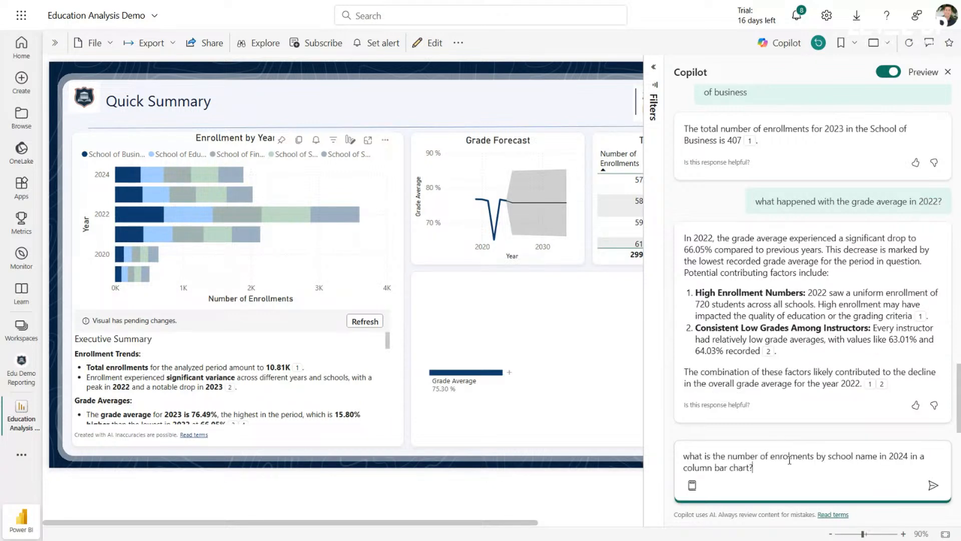
drag(749, 467, 704, 469)
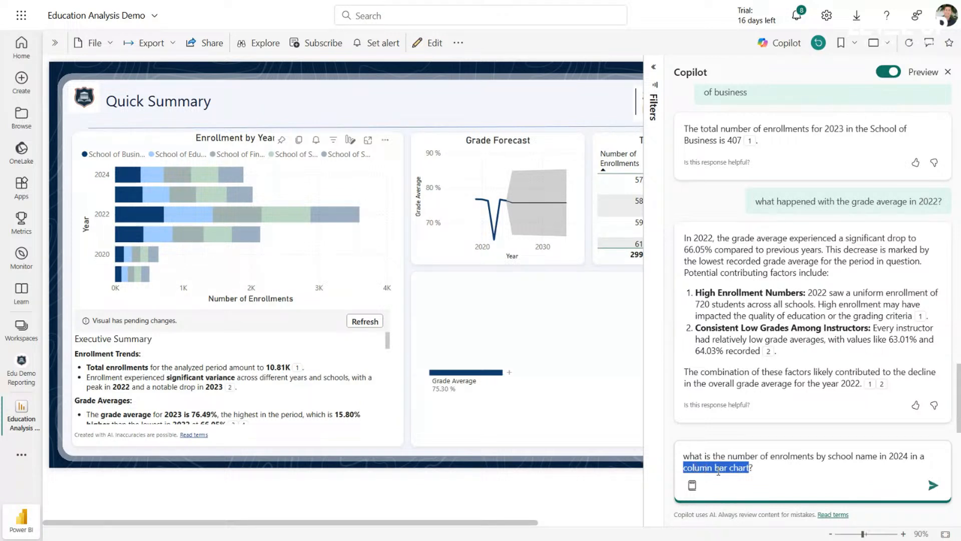
click(933, 486)
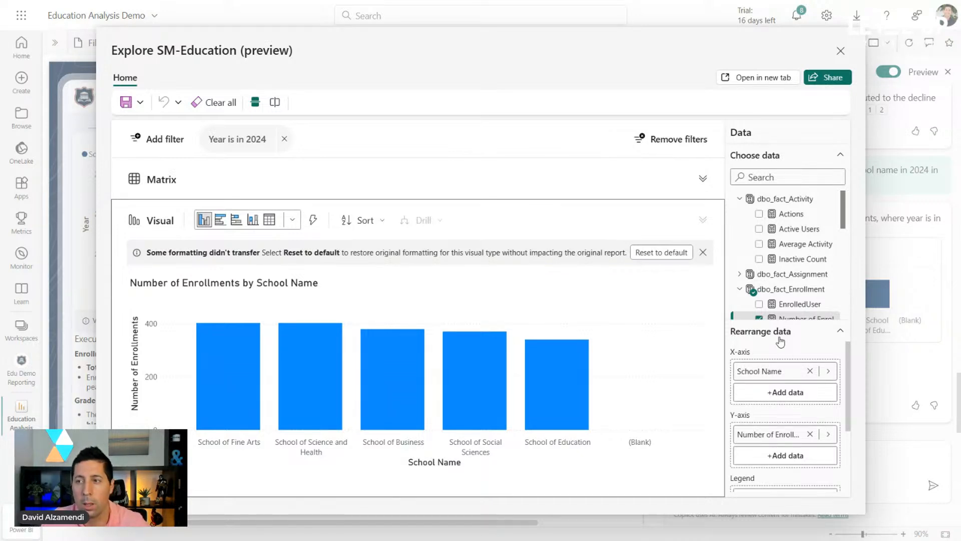
- Close the SM-Education exploration without saving it
click(841, 51)
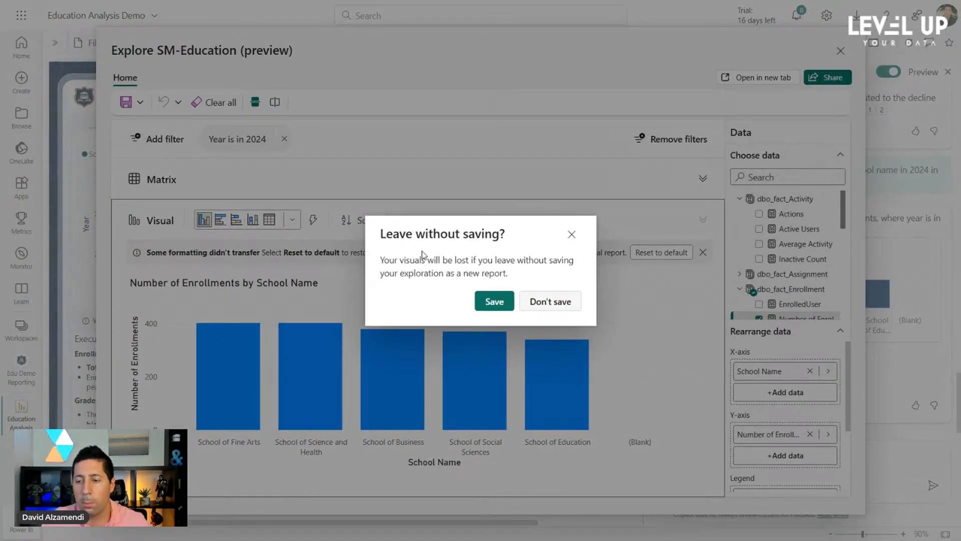
click(550, 301)
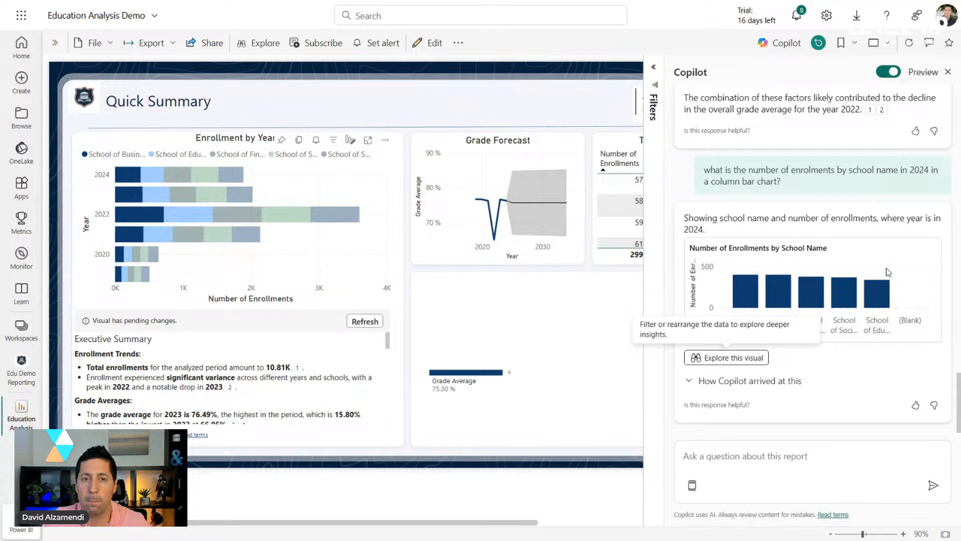
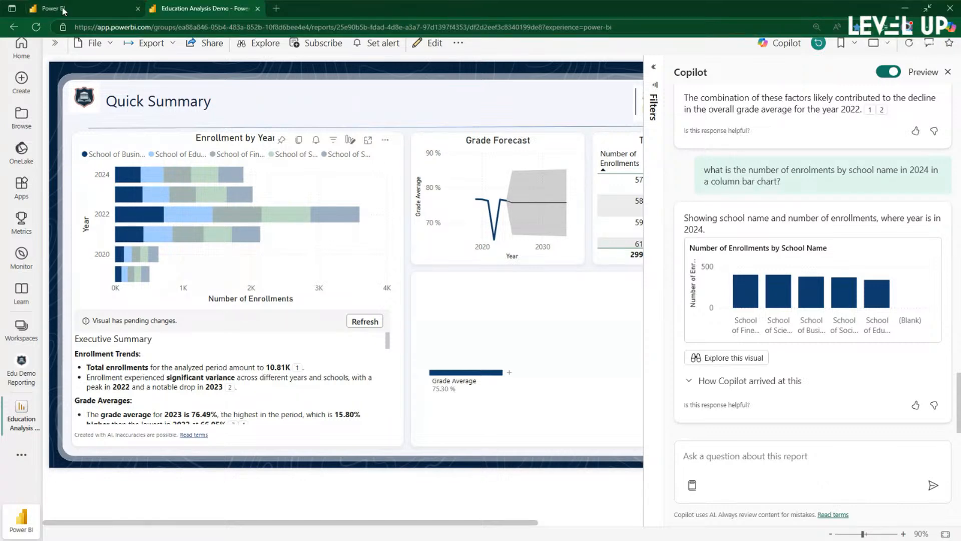
- Create a report from the SM-Education semantic model in the Edu Demo Data Movement workspace lineage
click(64, 10)
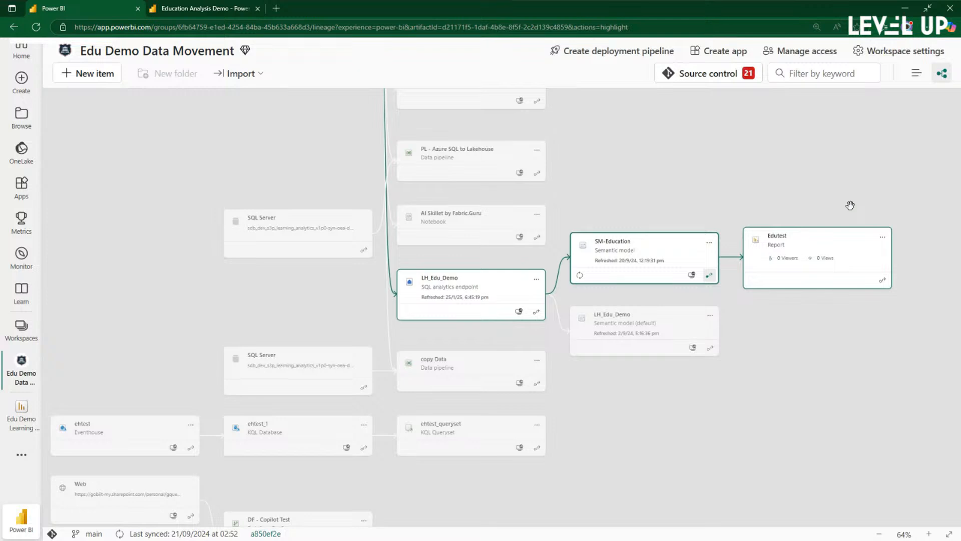
scroll(787, 291, up, 5)
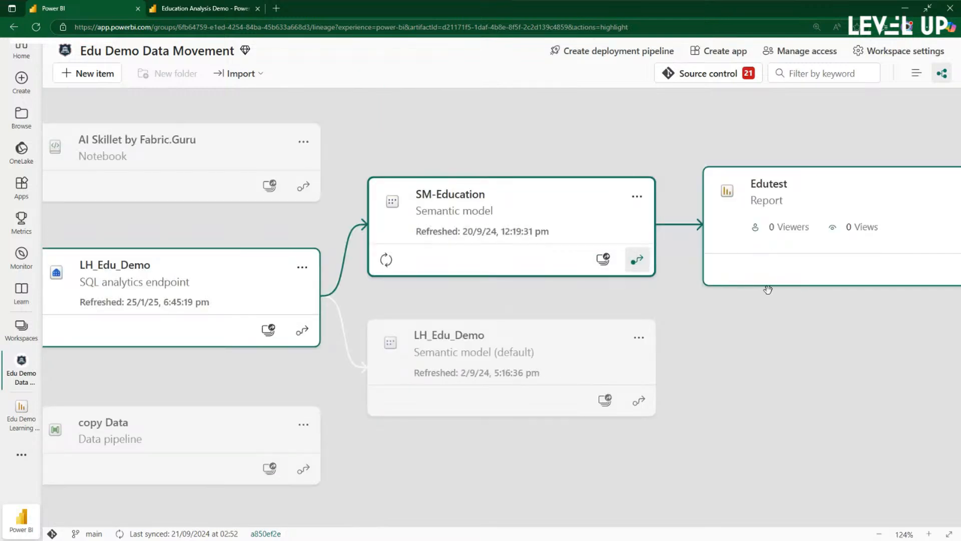
click(637, 195)
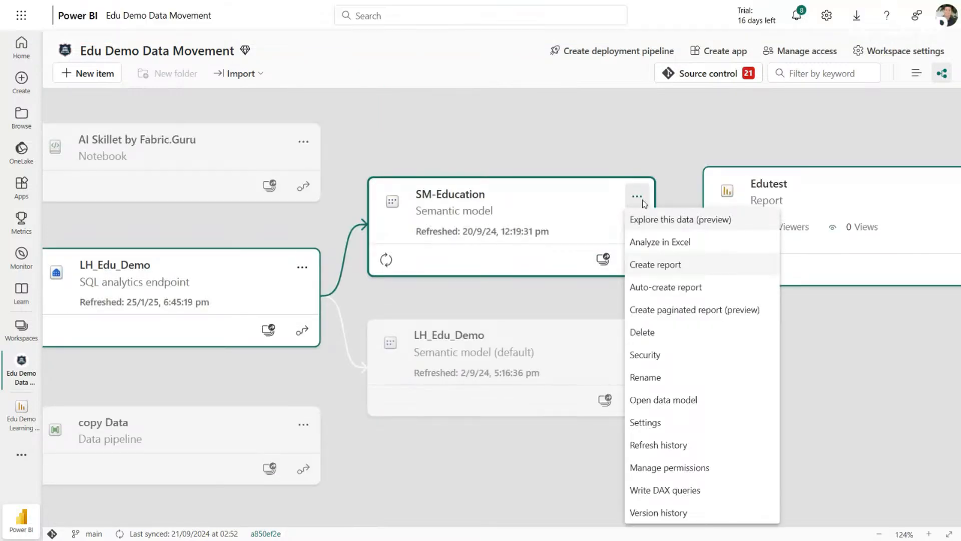
click(655, 266)
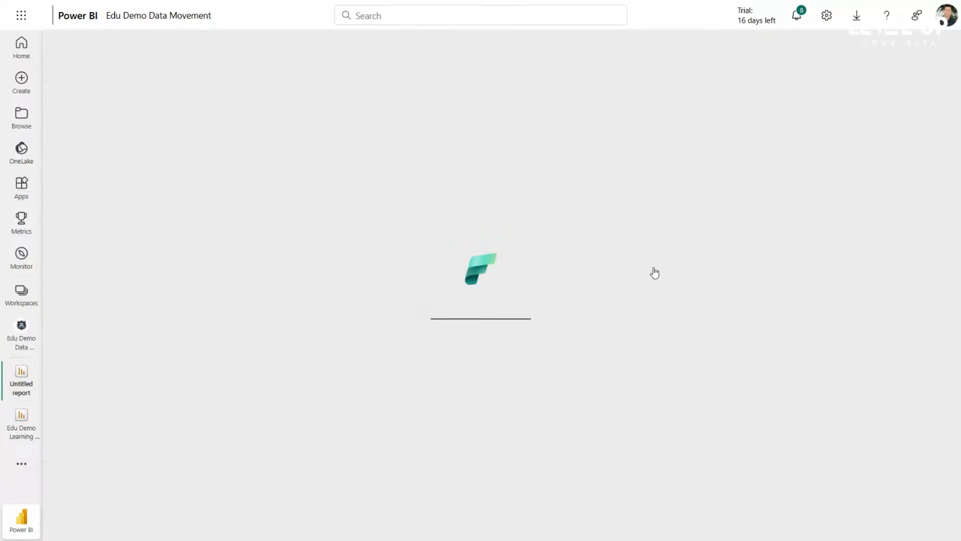
- Open Copilot for the blank report and collapse the Filters, Visualizations and Data panes
click(724, 68)
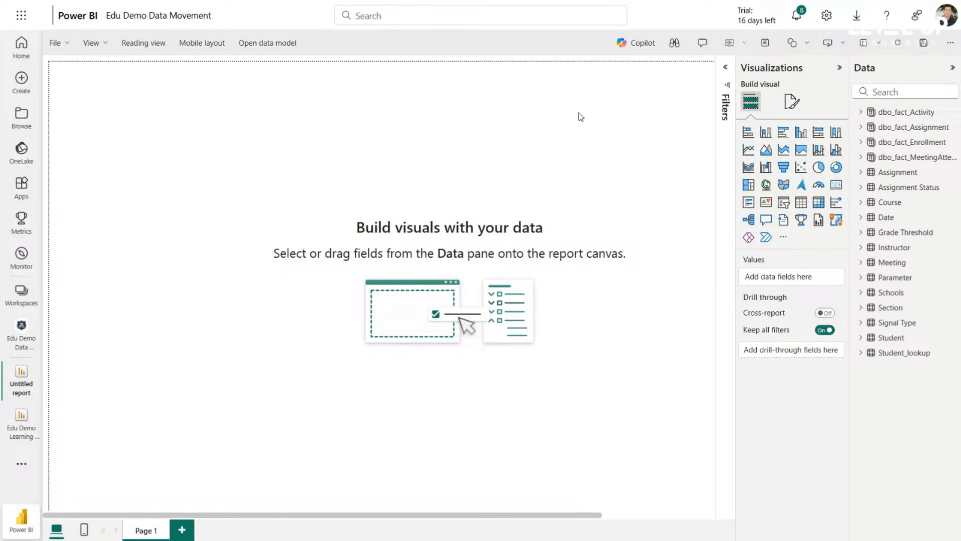
click(643, 43)
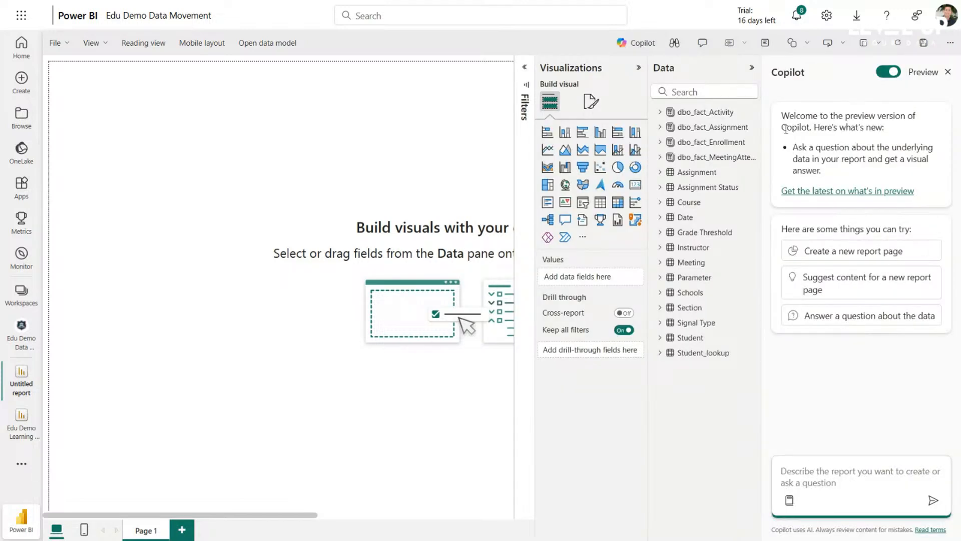
click(638, 69)
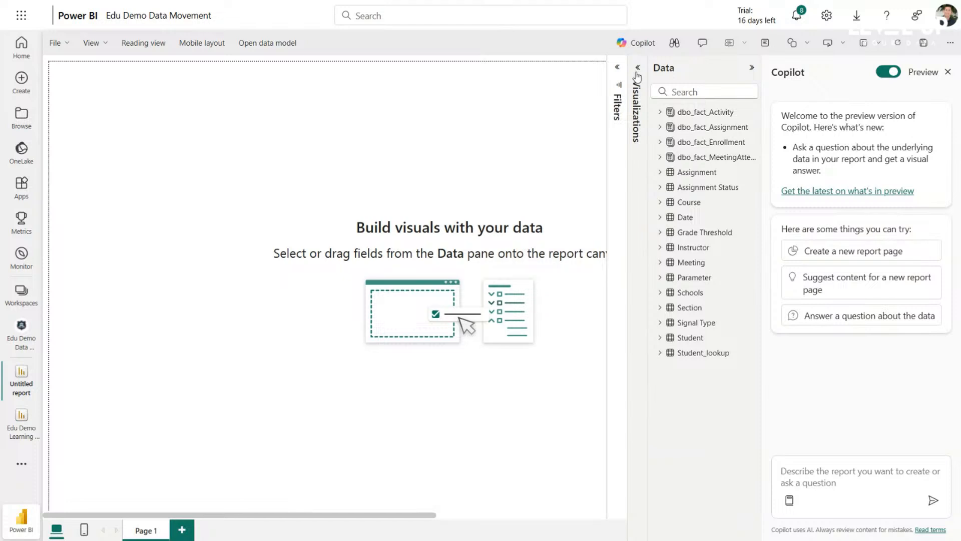
click(751, 69)
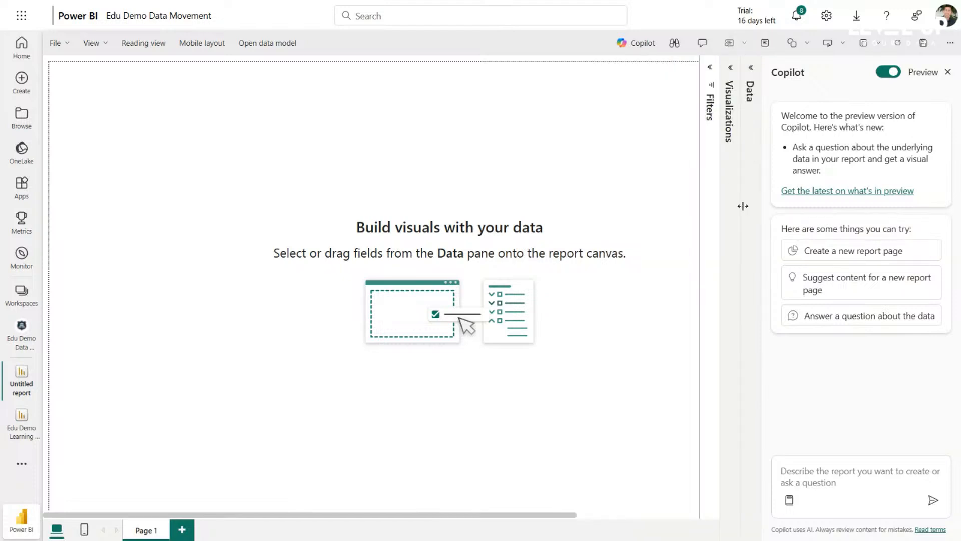
- Have Copilot suggest content for a new report page and create the suggested Enrollment Trends page
click(840, 293)
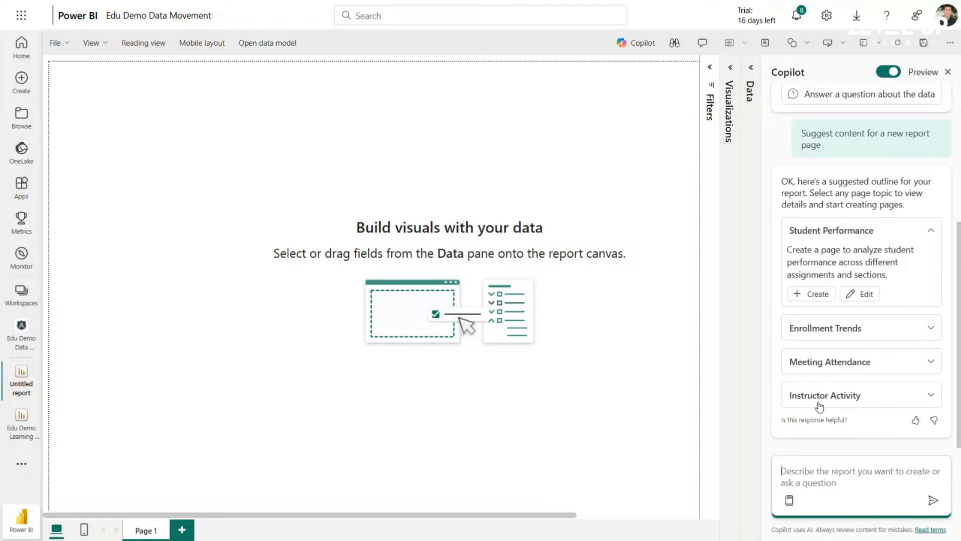
click(817, 327)
click(819, 328)
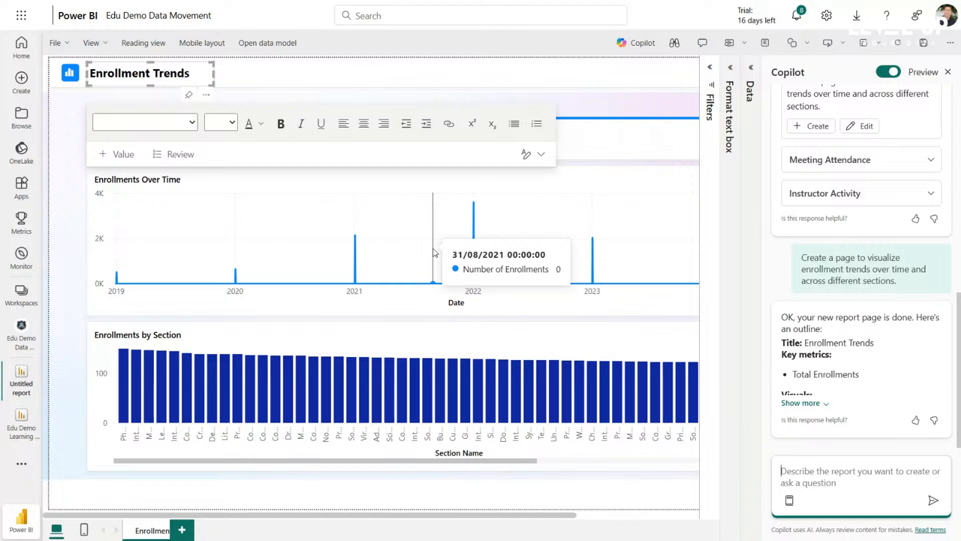
click(711, 219)
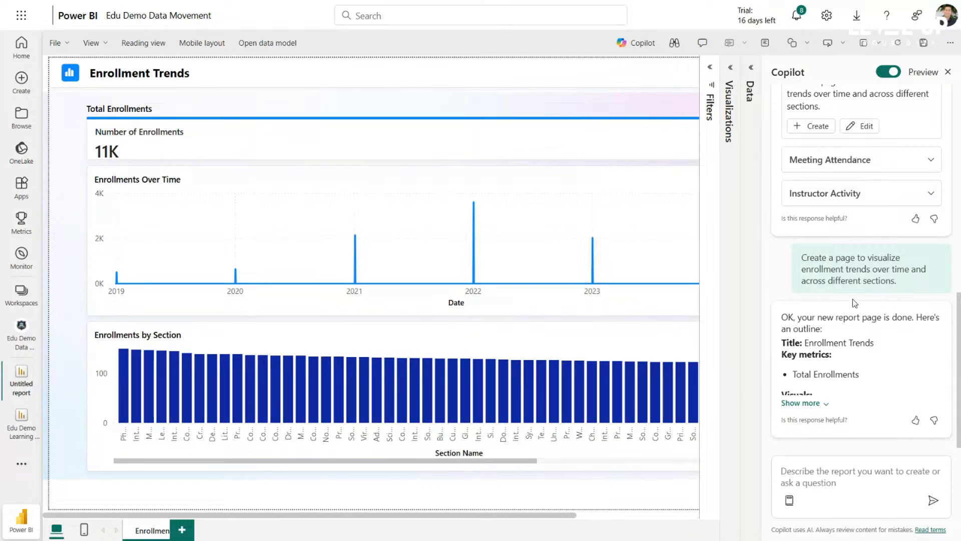
- Ask Copilot to "Add a year filter and a school name filter" to the Enrollment Trends page
click(829, 472)
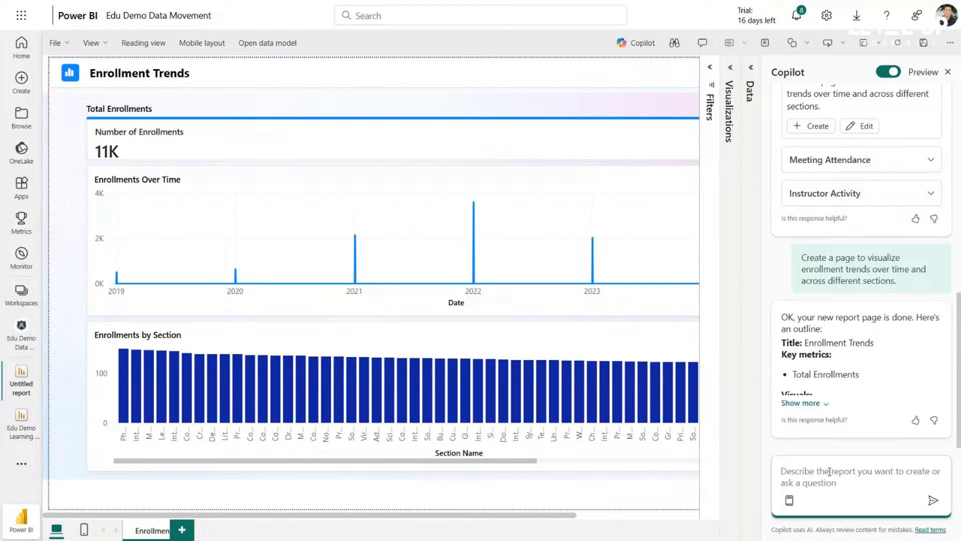
text(Add a year filter and a school name filter)
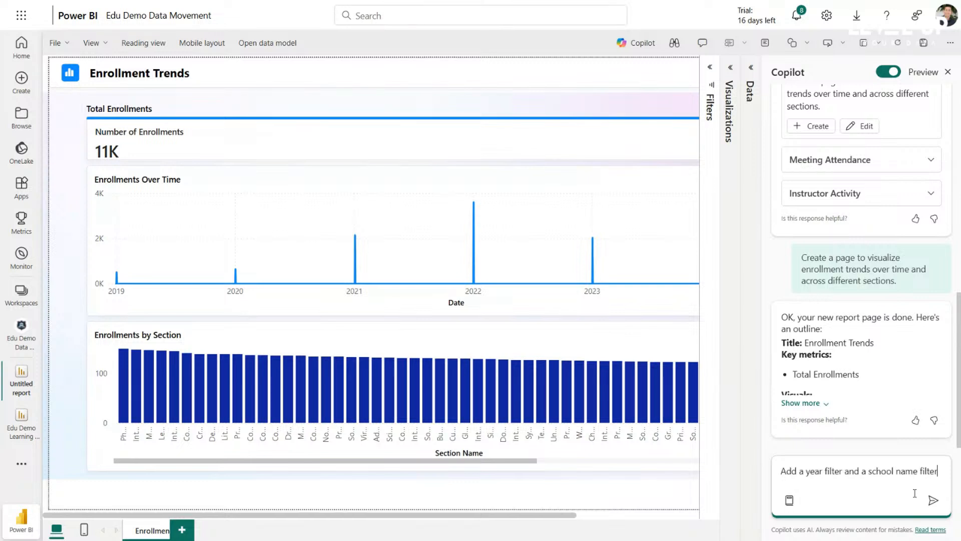
click(933, 500)
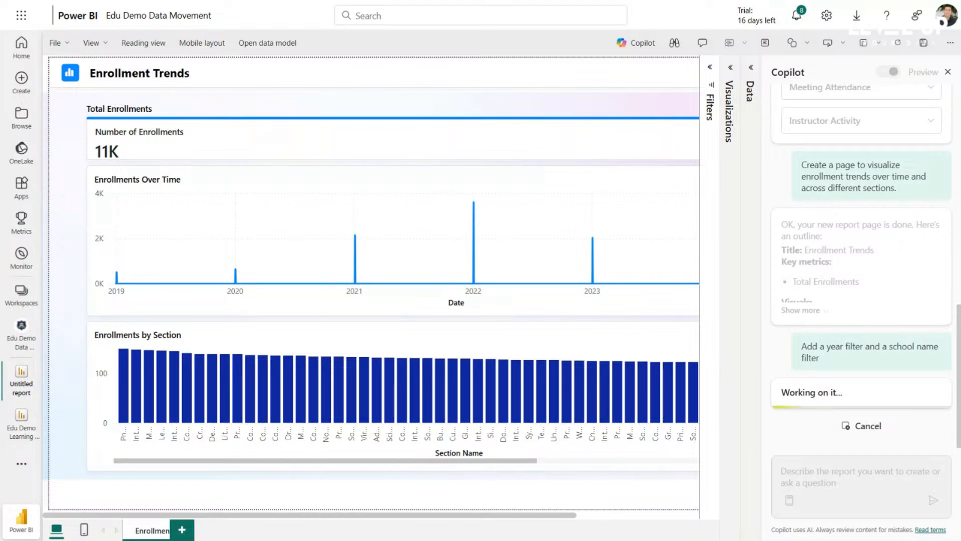
scroll(843, 263, up, 8)
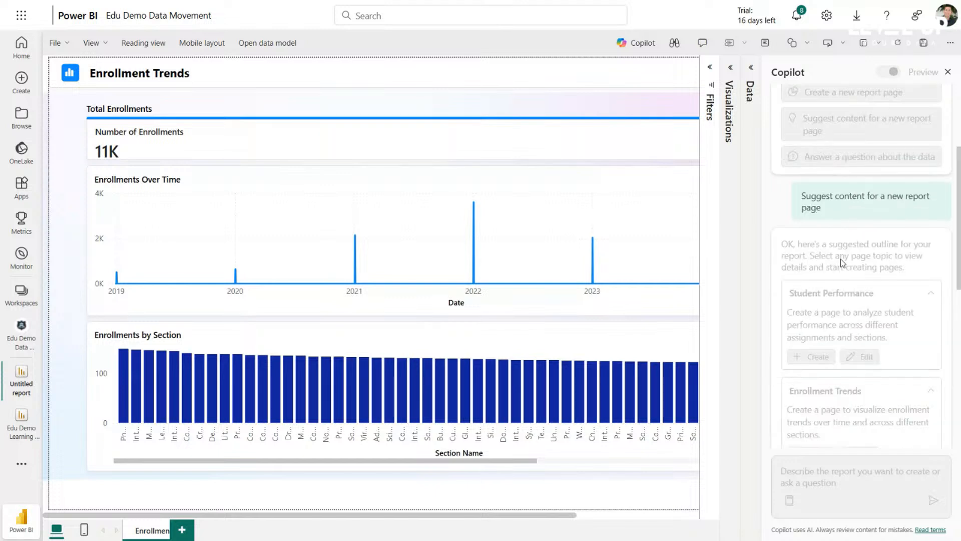
scroll(841, 261, up, 2)
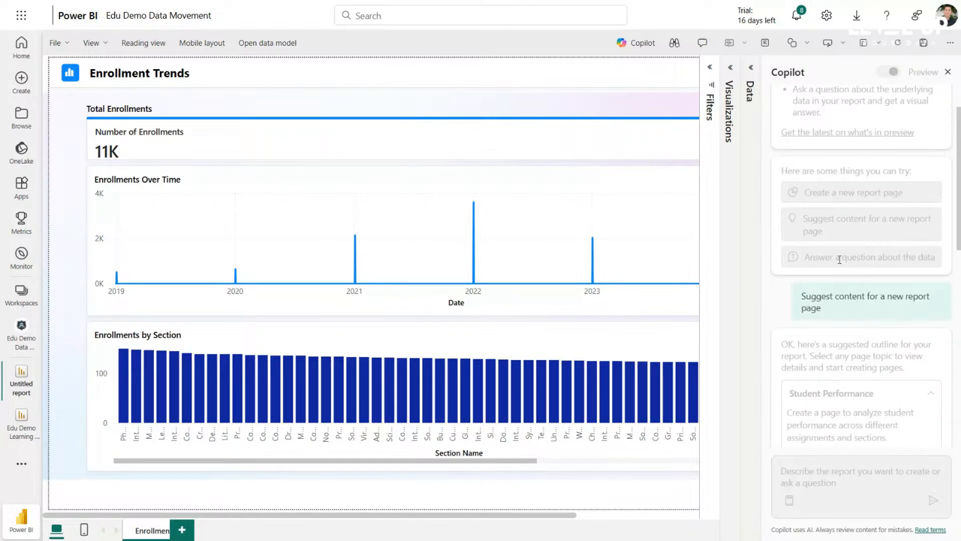
scroll(839, 259, up, 1)
scroll(838, 291, down, 5)
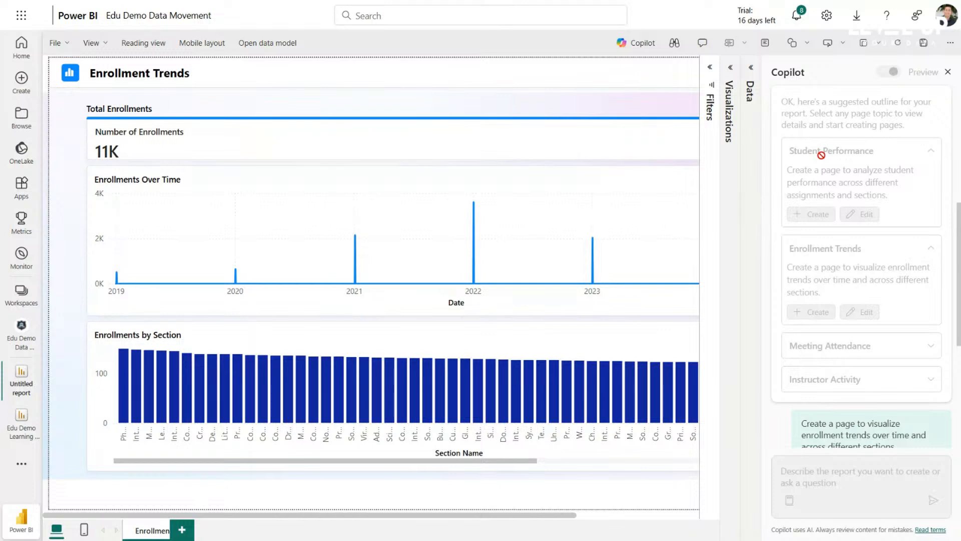
scroll(831, 170, down, 5)
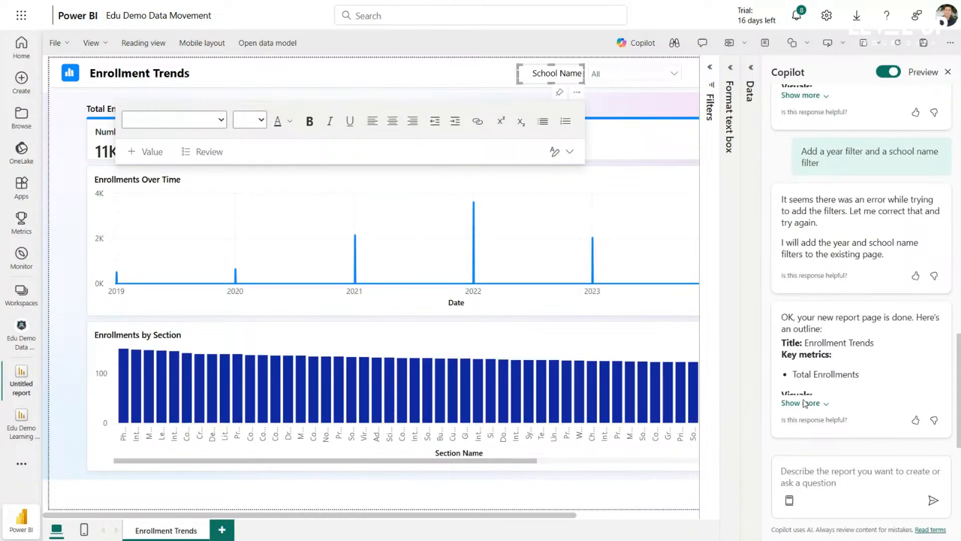
- Inspect the Enrollment Trends header and the choices offered by the School Name filter
click(455, 76)
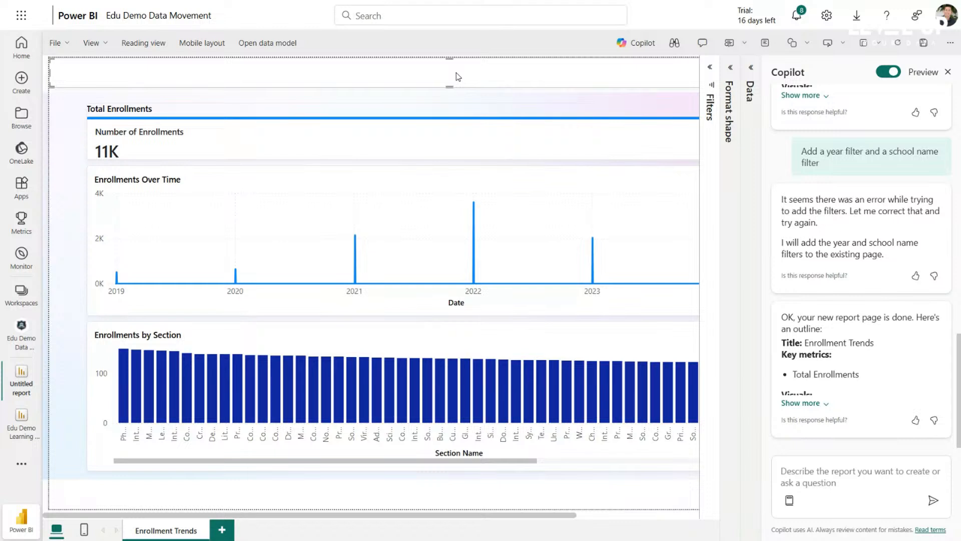
click(449, 106)
click(612, 74)
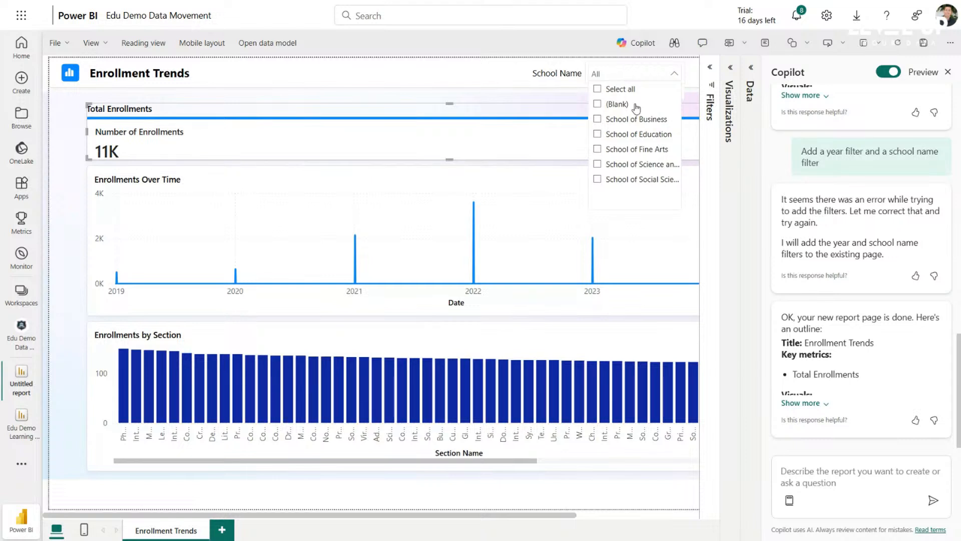
click(605, 76)
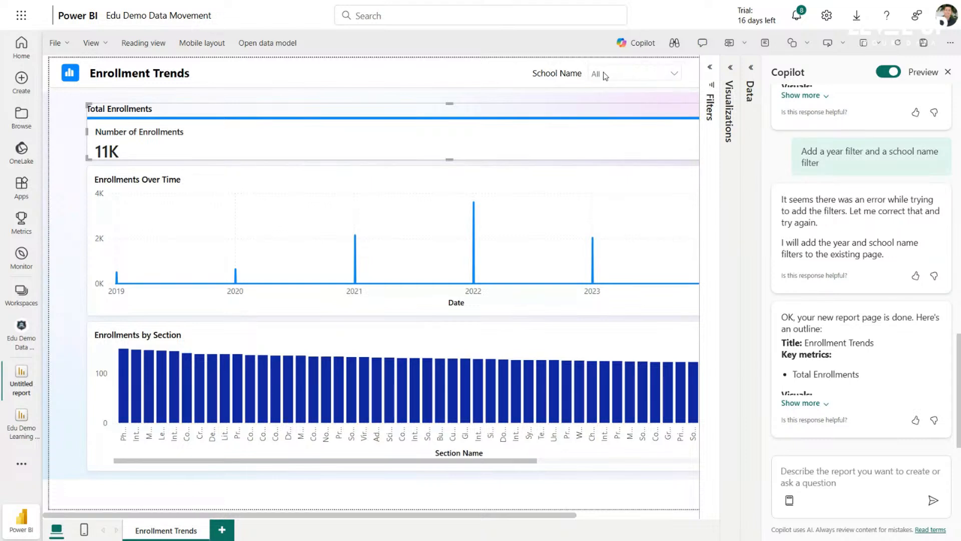
- Ask Copilot to "add a year filter as well"
click(823, 479)
text(add a y)
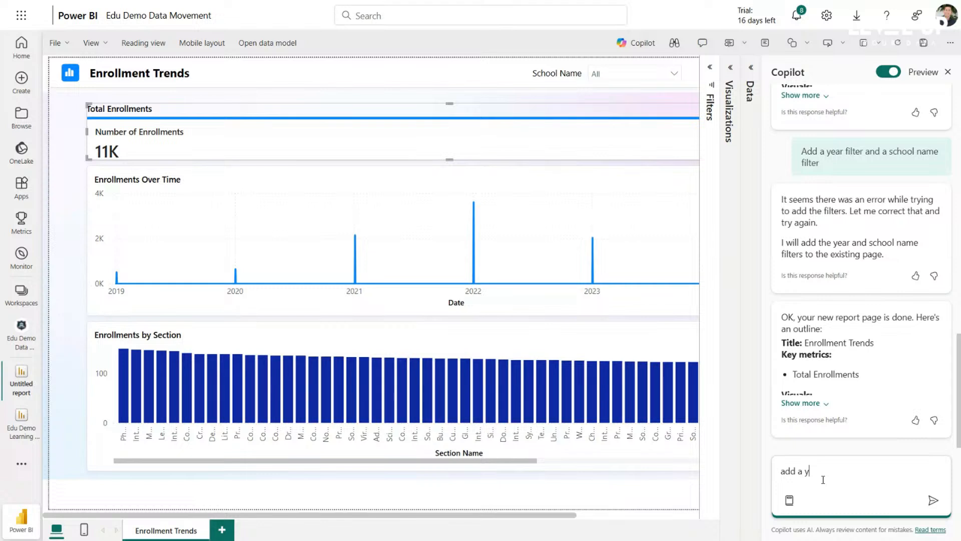
text(ear filter a s well)
key(Return)
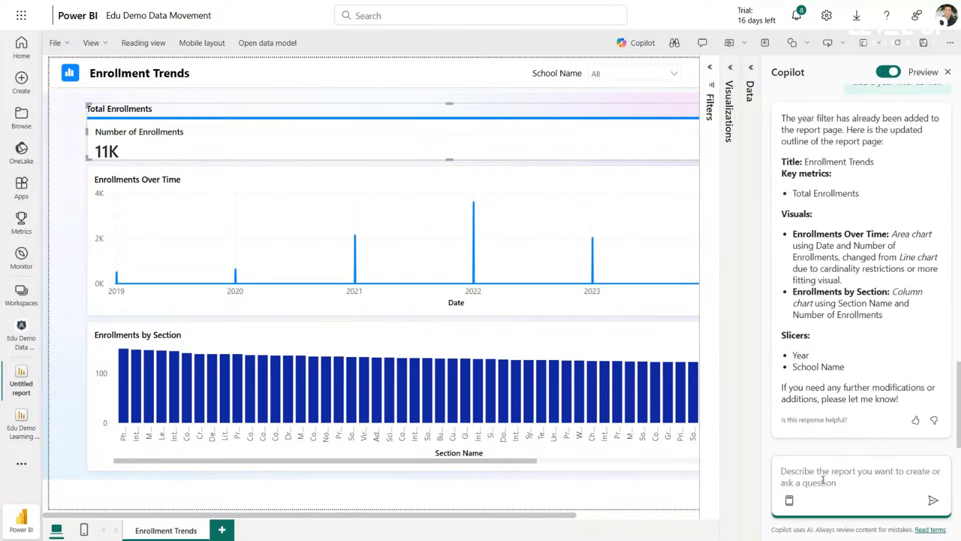
- Read Copilot's reply about the year filter and check the report's Filters pane for it
scroll(832, 295, up, 2)
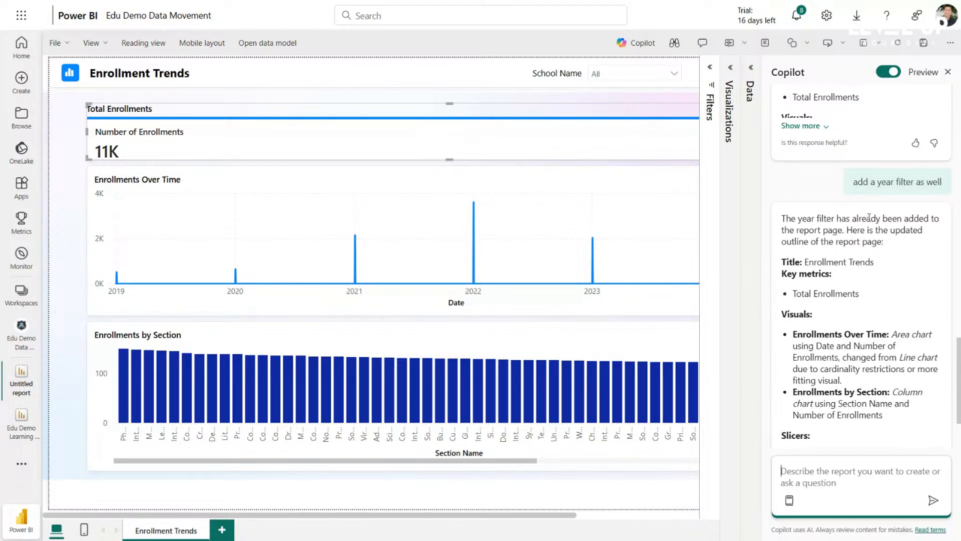
click(850, 242)
click(710, 72)
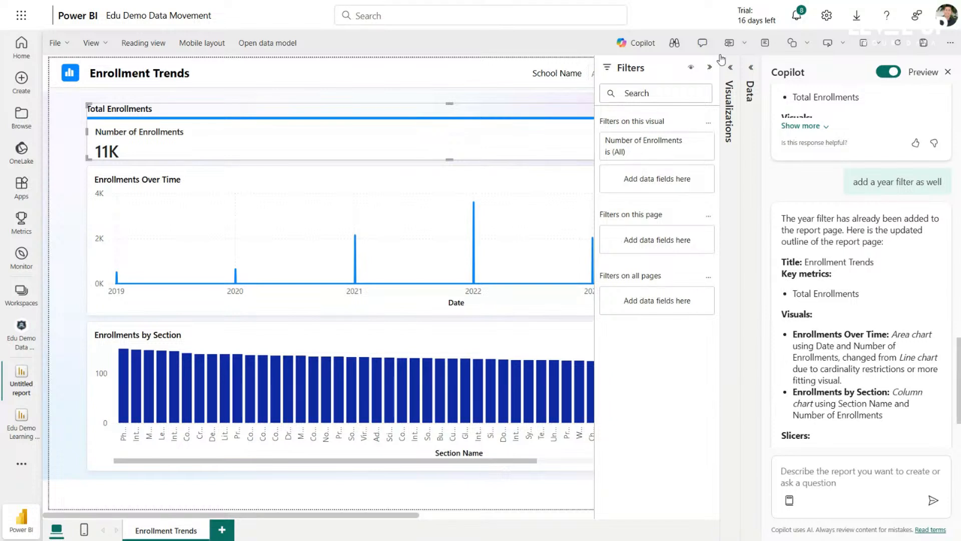
click(709, 67)
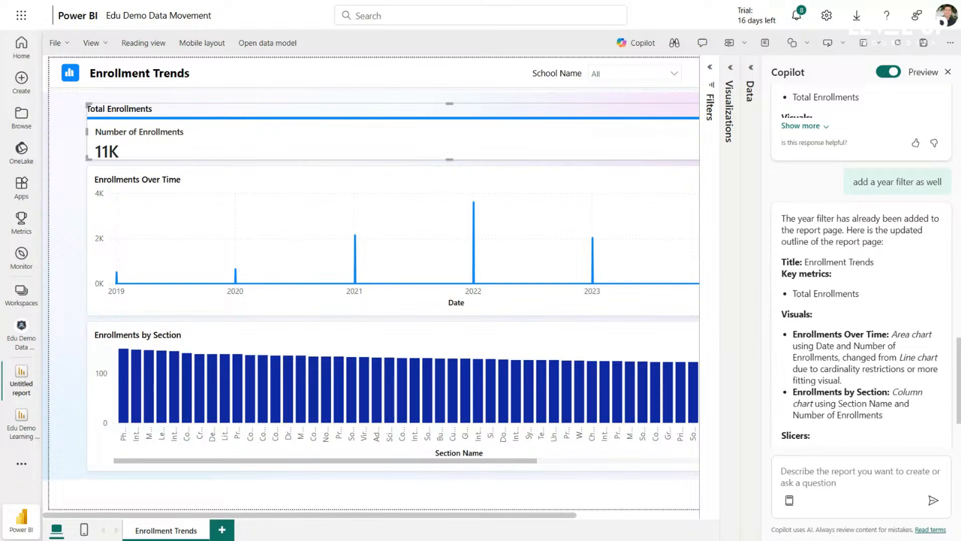
- Ask Copilot to "Add a chart showing enrollments by year and school name" and select the new chart
click(819, 471)
text(Add a chart showing enrollments by year and school name)
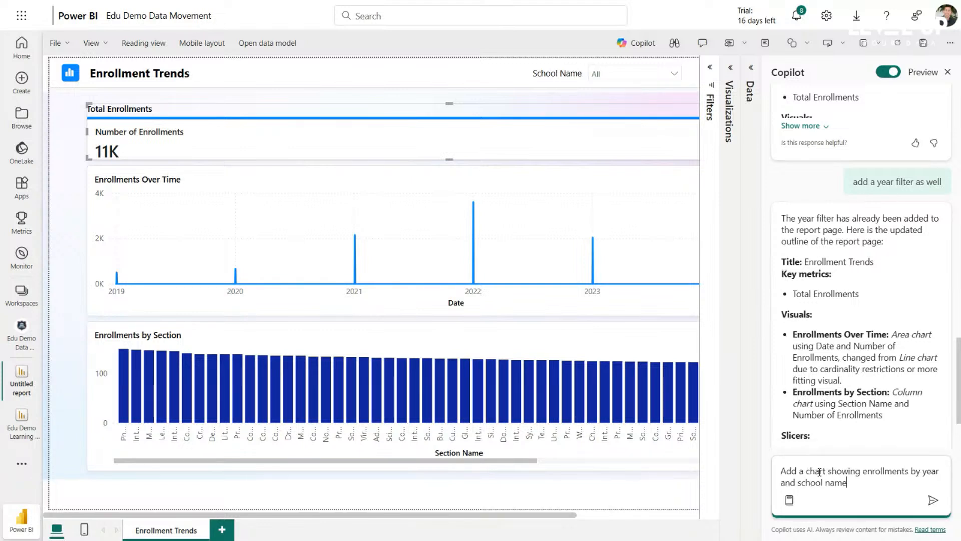
click(932, 499)
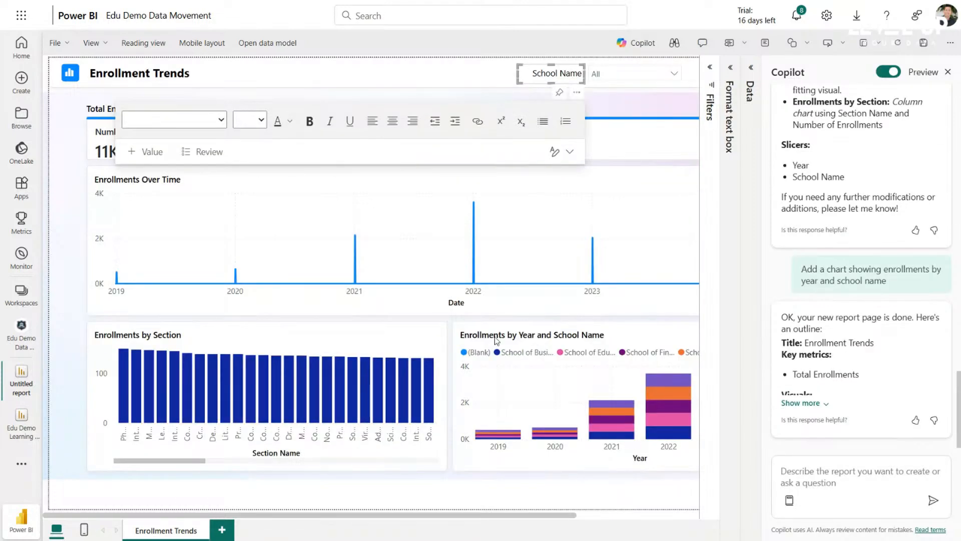
click(588, 336)
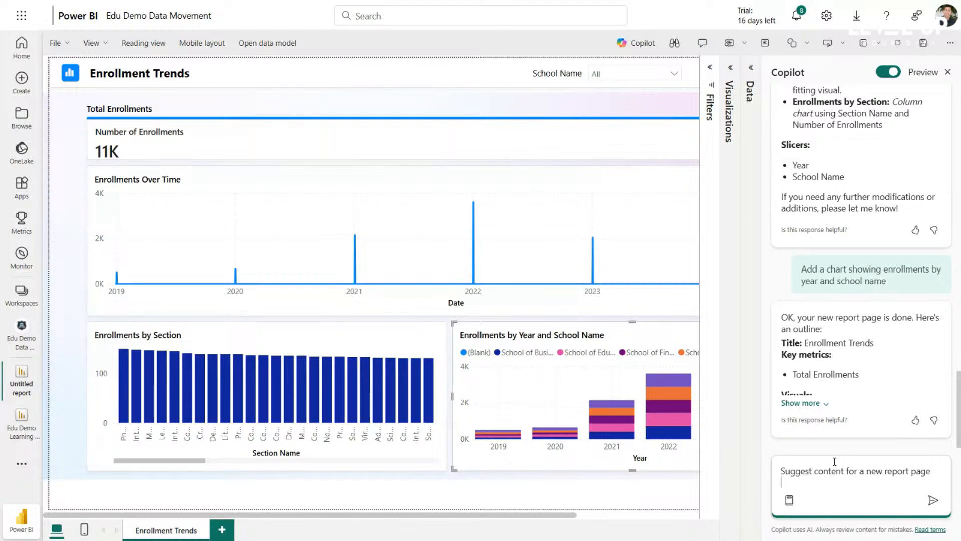
- Have Copilot suggest content for another report page and create the suggested Student Performance page
key(Return)
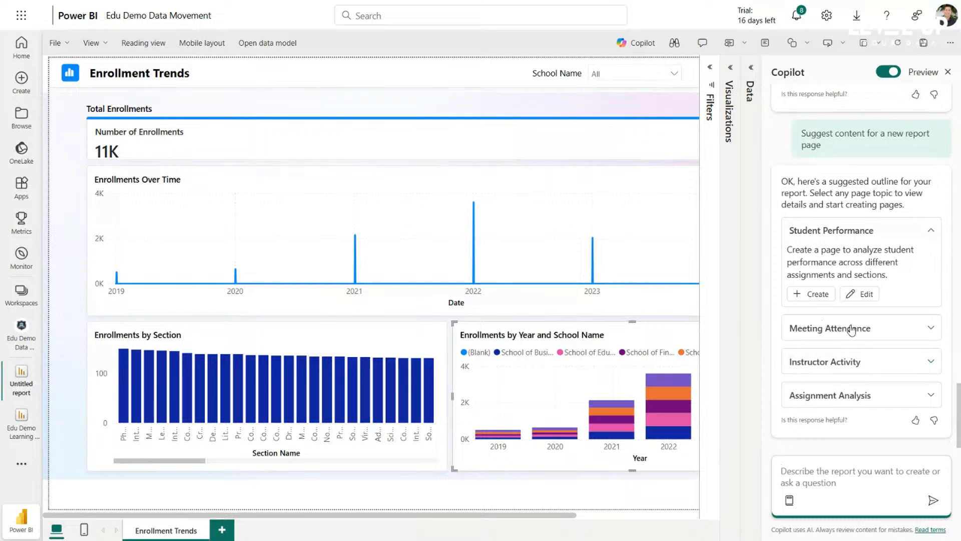
click(811, 293)
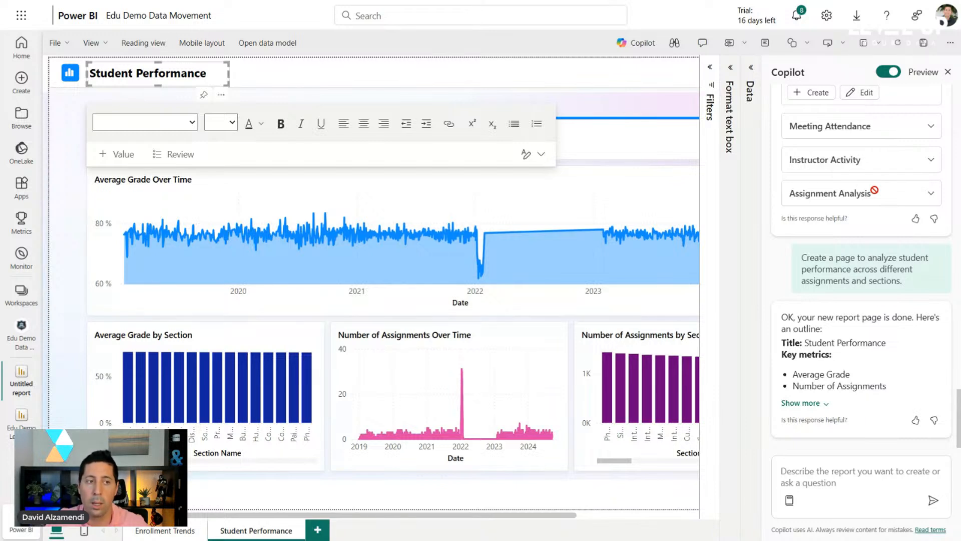
click(63, 275)
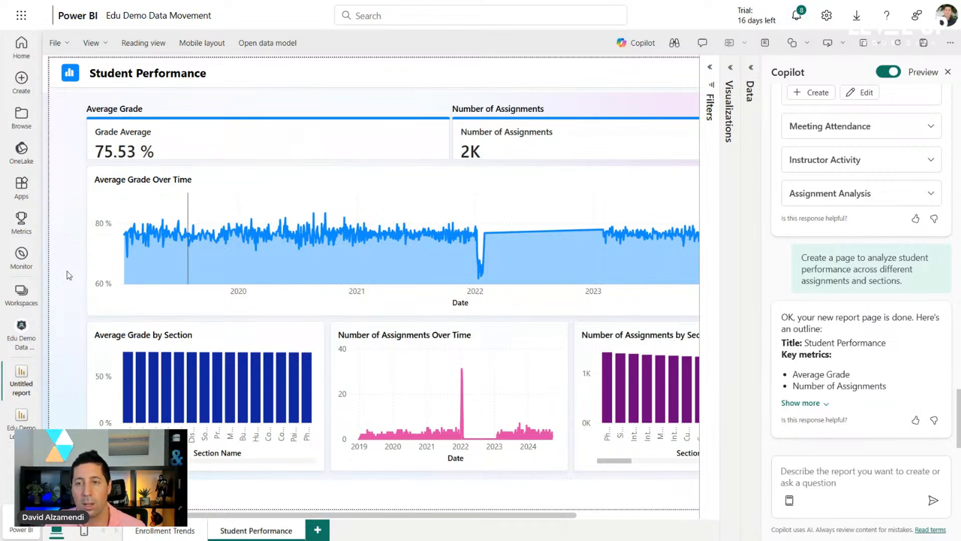
- Narrow the Average Grade Over Time chart on the Student Performance page and convert it to a Narrative visual
click(665, 212)
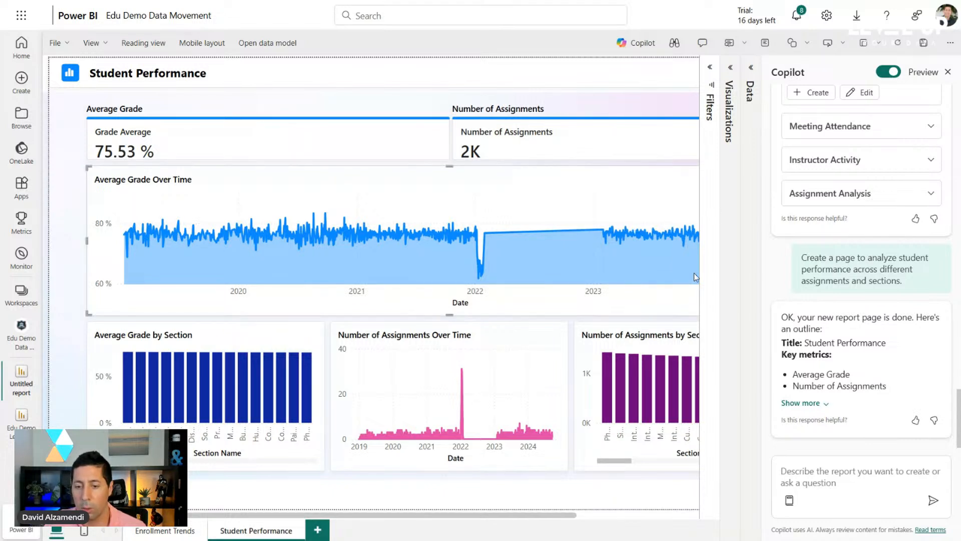
click(590, 514)
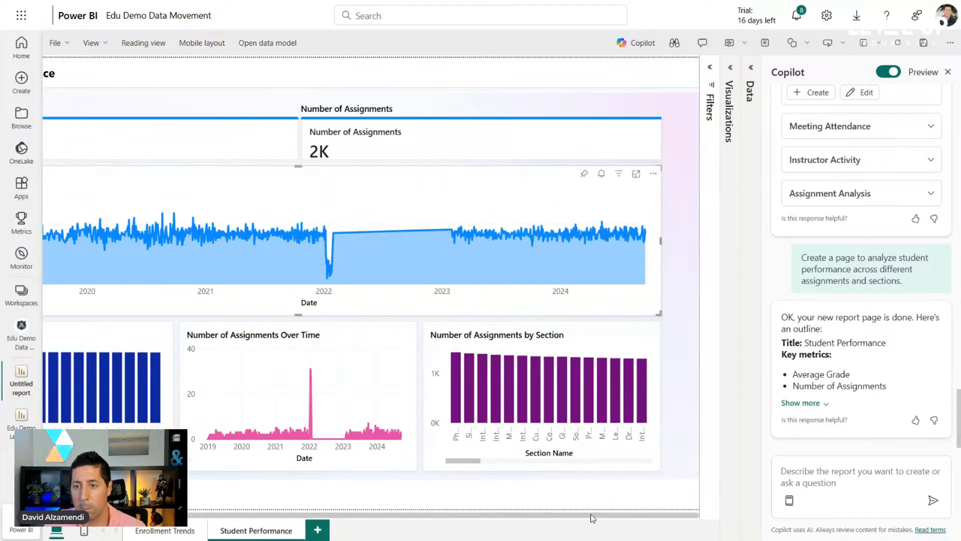
drag(660, 240, 444, 240)
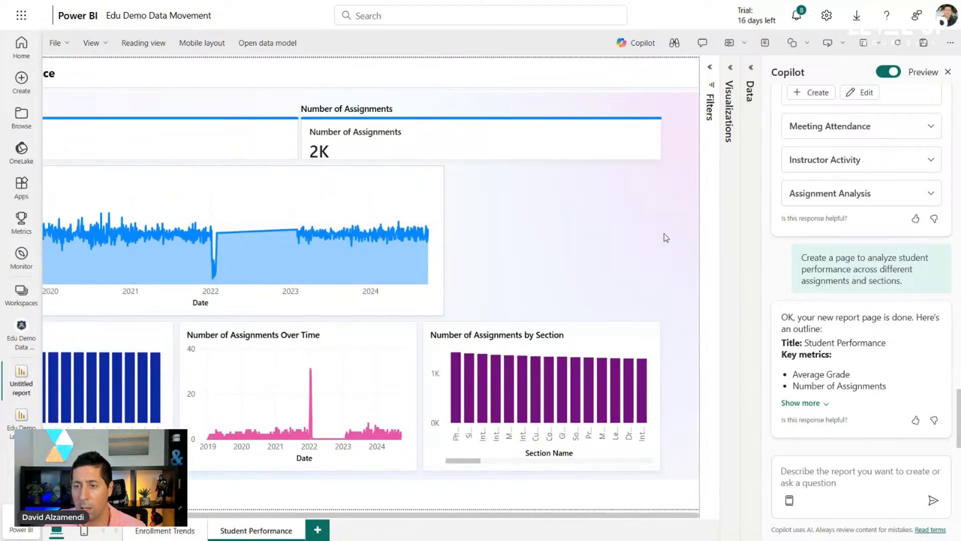
click(730, 68)
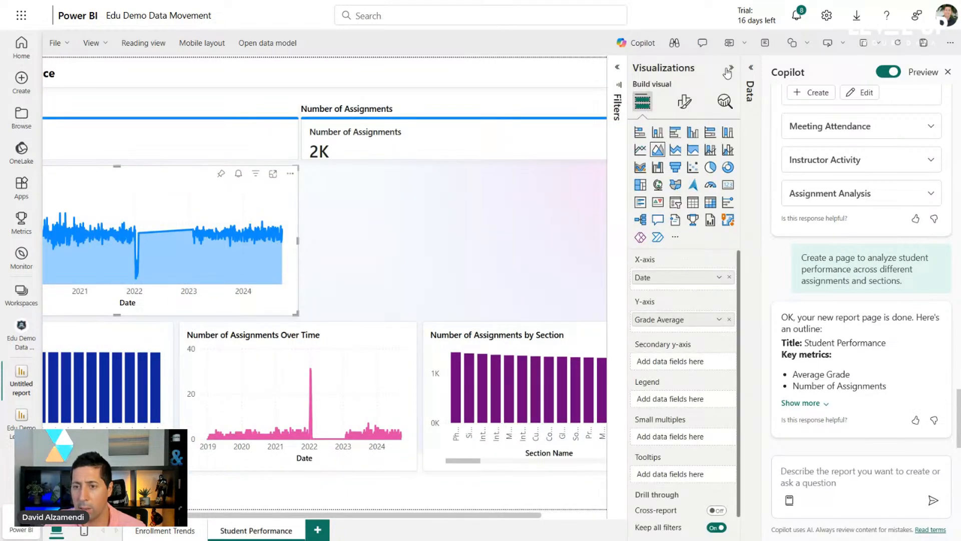
click(676, 223)
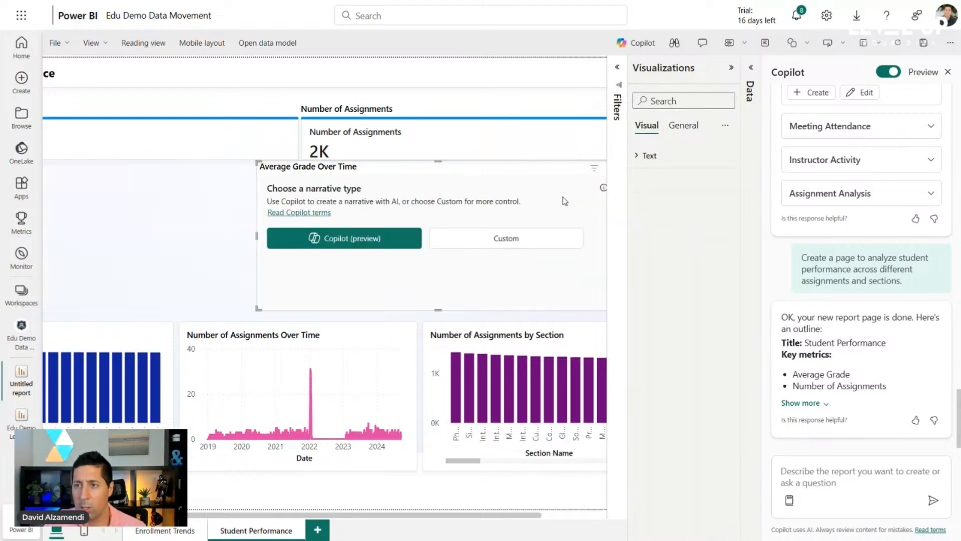
- Move the narrative visual below the Number of Assignments card and close the Visualizations and Copilot panes
click(732, 67)
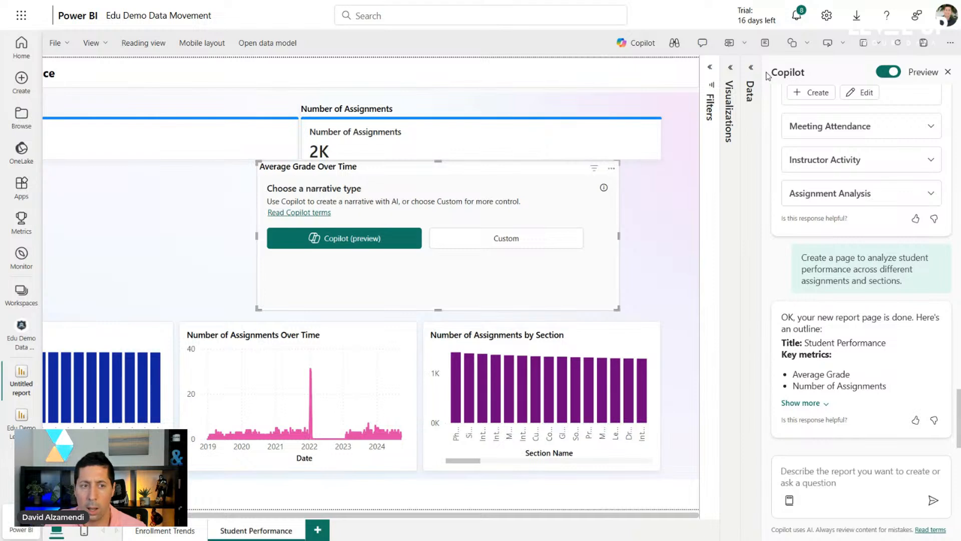
drag(258, 192, 311, 197)
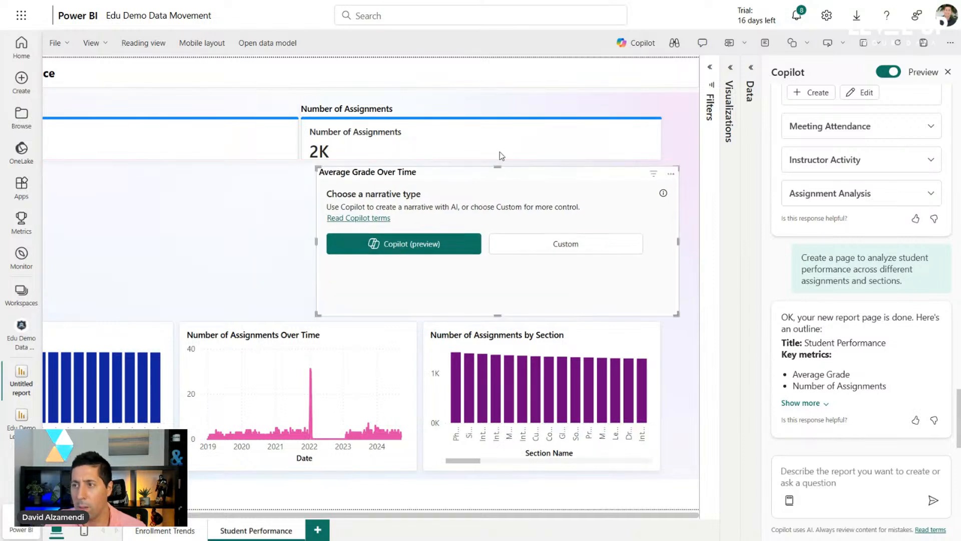
click(947, 73)
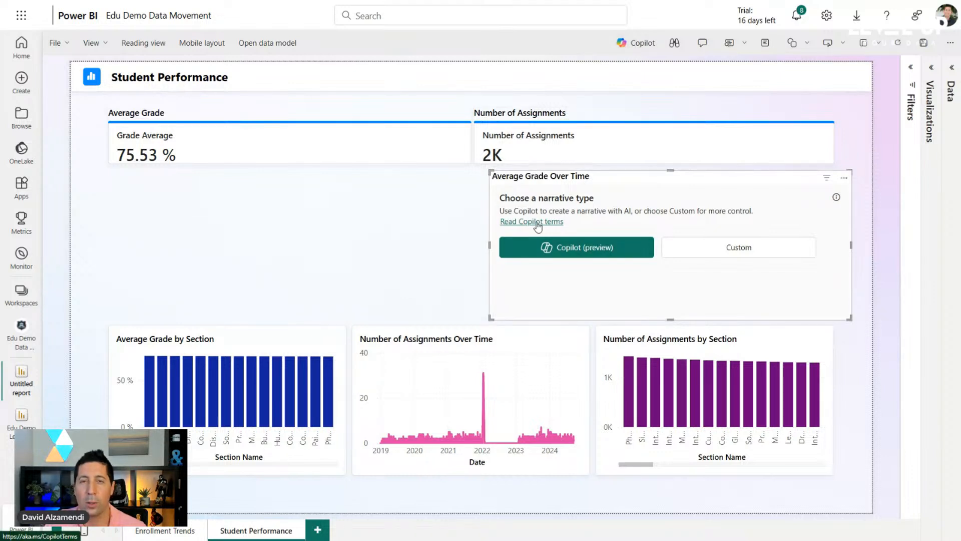
- Generate a Copilot narrative for the current page and review which visuals it references
click(544, 250)
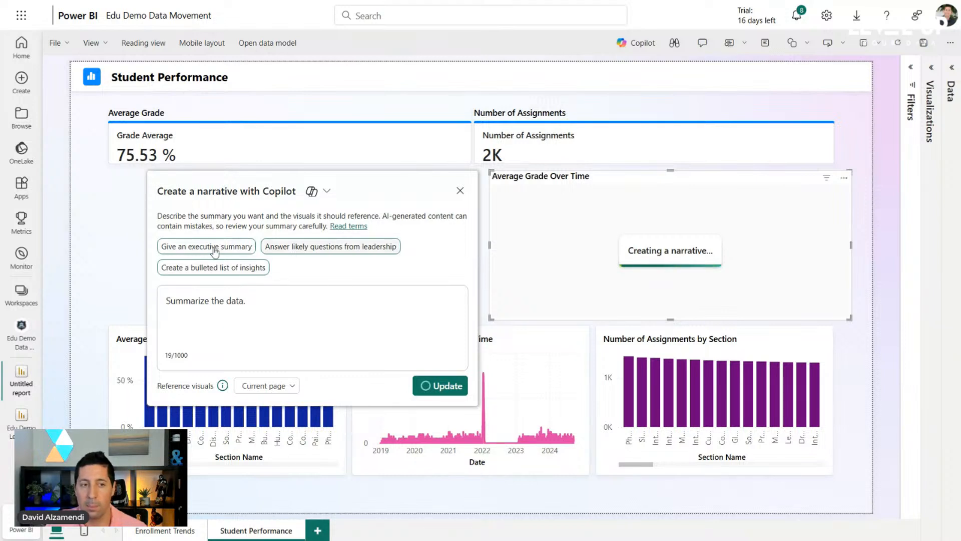
click(267, 386)
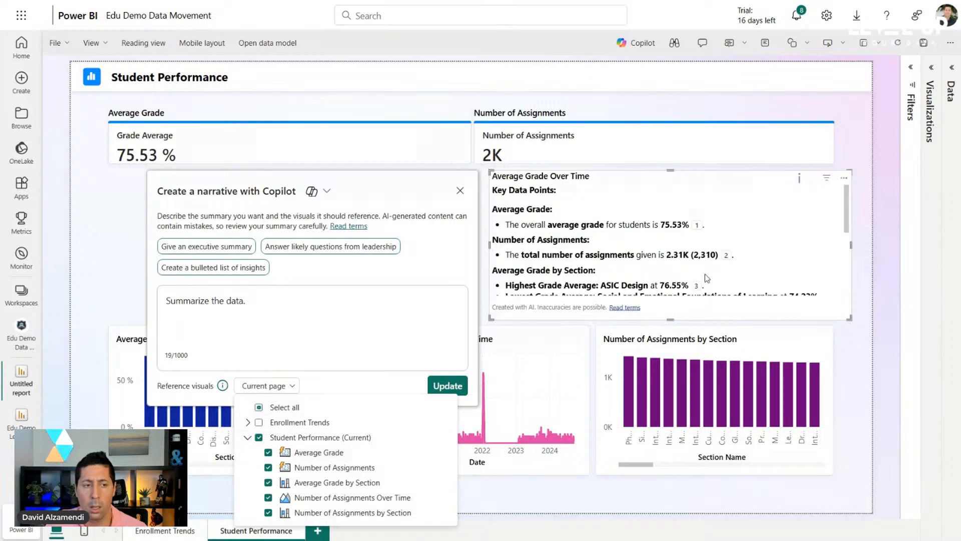
click(386, 336)
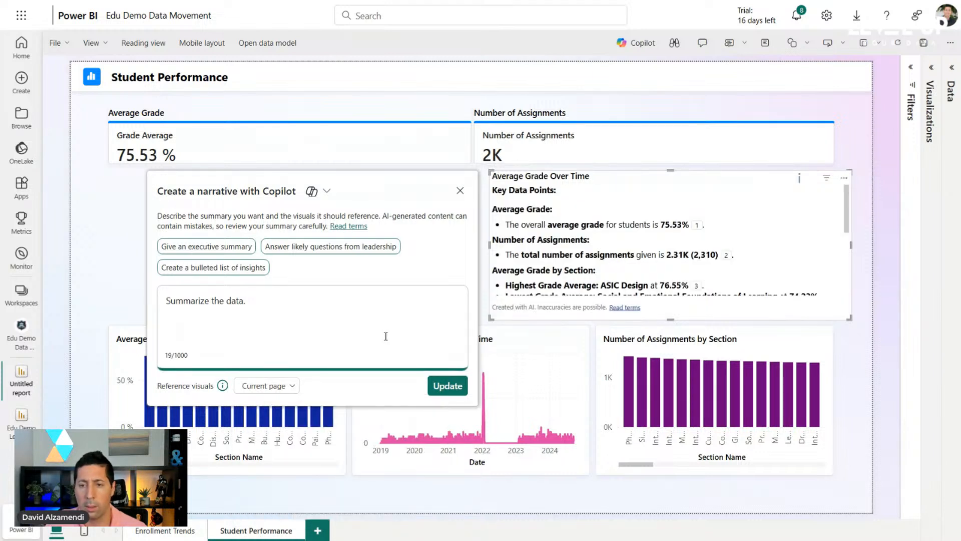
- Update the Copilot narrative with the prompt "Summarize the data in paragraph, without bullet points." and close the narrative dialog
scroll(590, 243, up, 5)
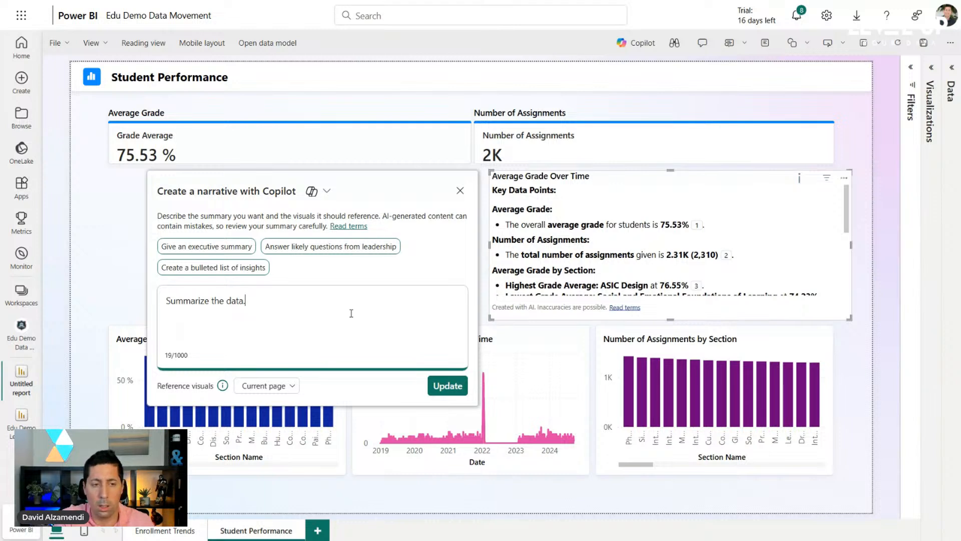
key(BackSpace)
text(in )
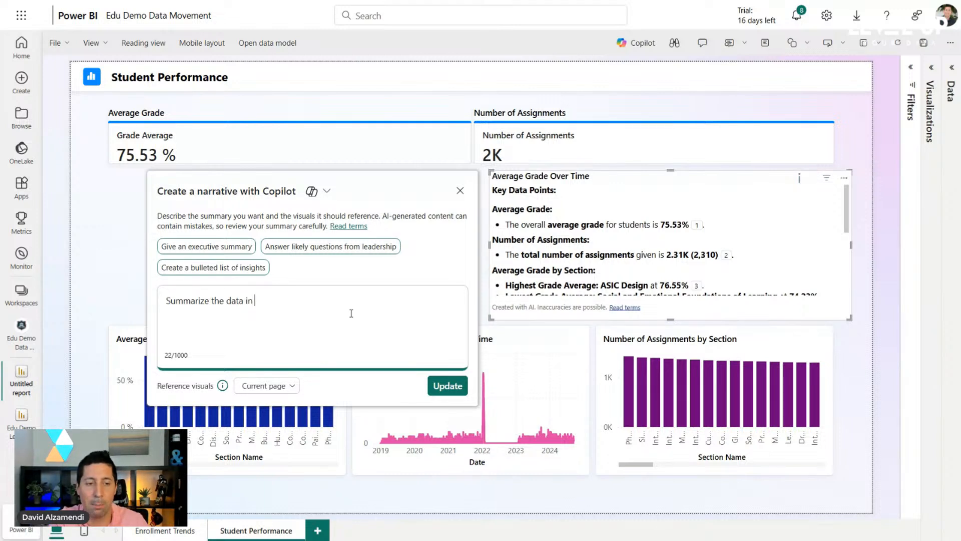
text(paragraph, w)
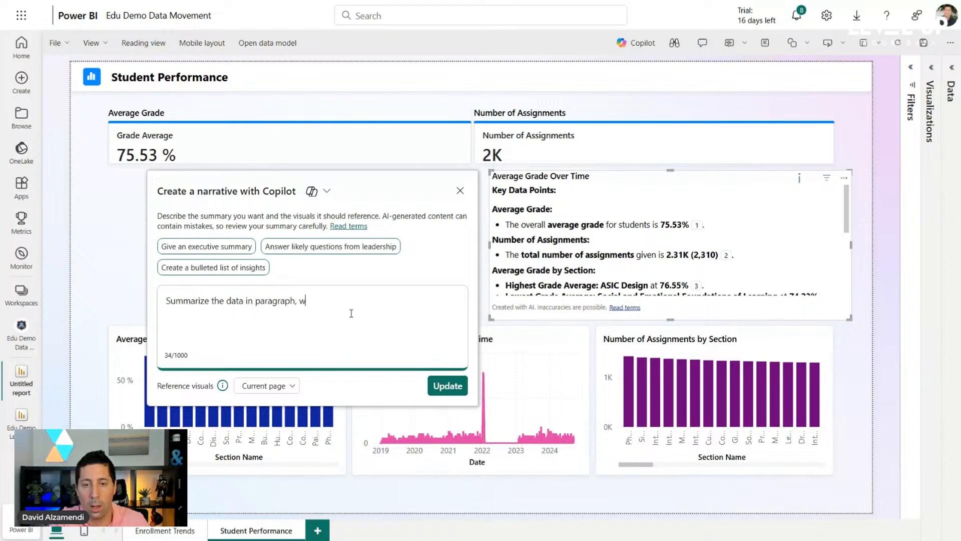
text(ithout )
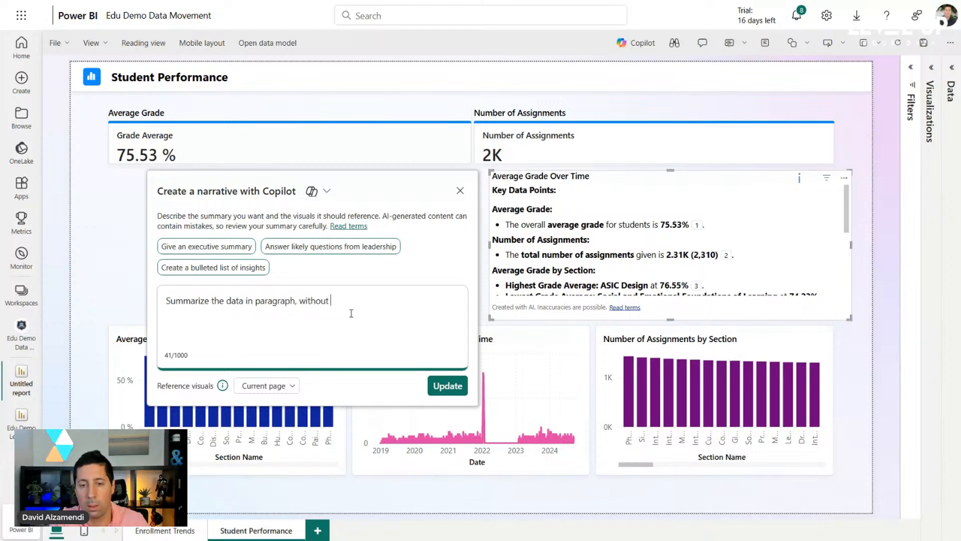
text(bullet points.)
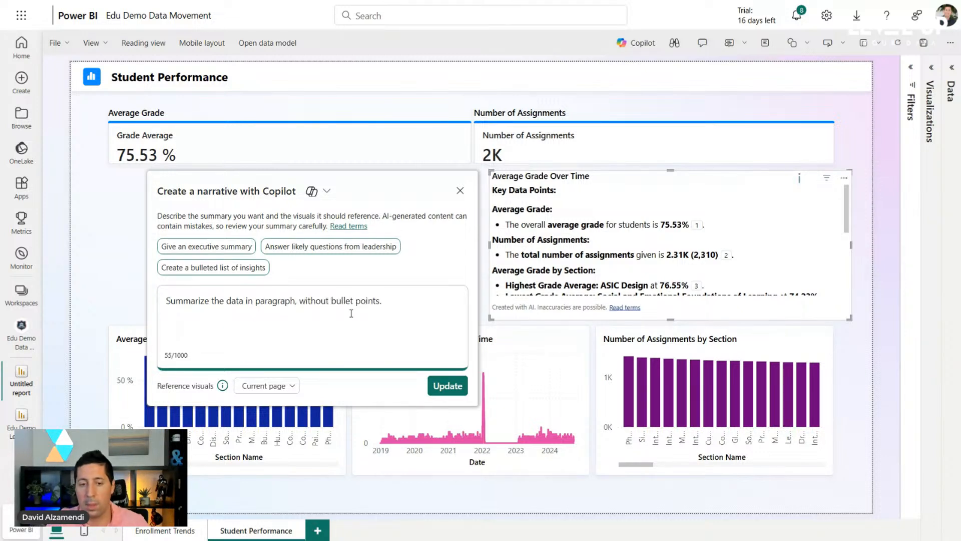
click(447, 386)
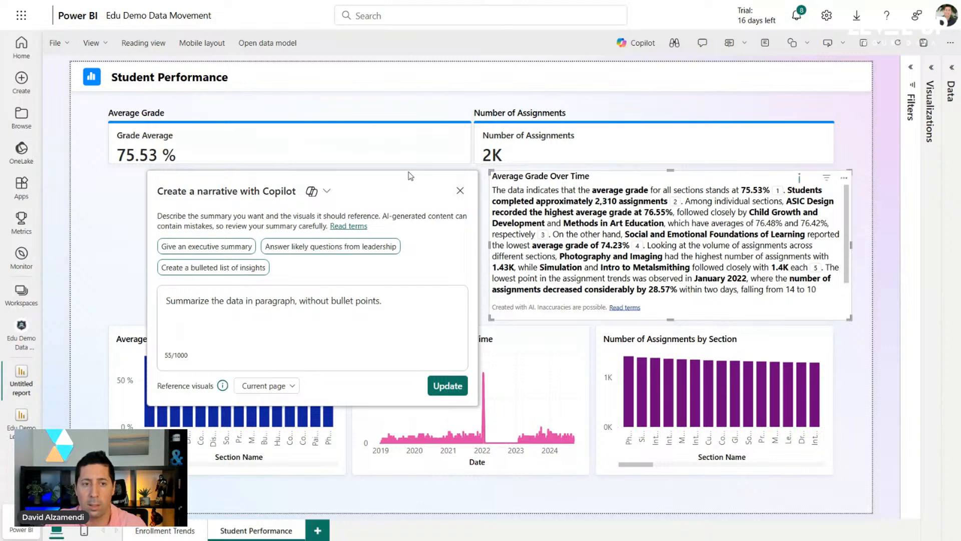
click(460, 190)
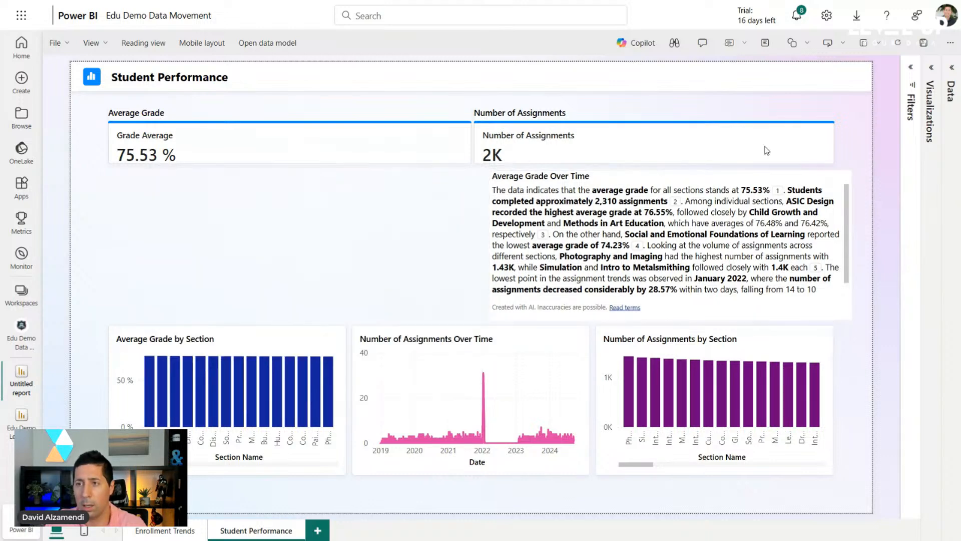
- Add a Q&A visual in the empty area below the Average Grade card, beside the narrative
click(846, 68)
click(948, 12)
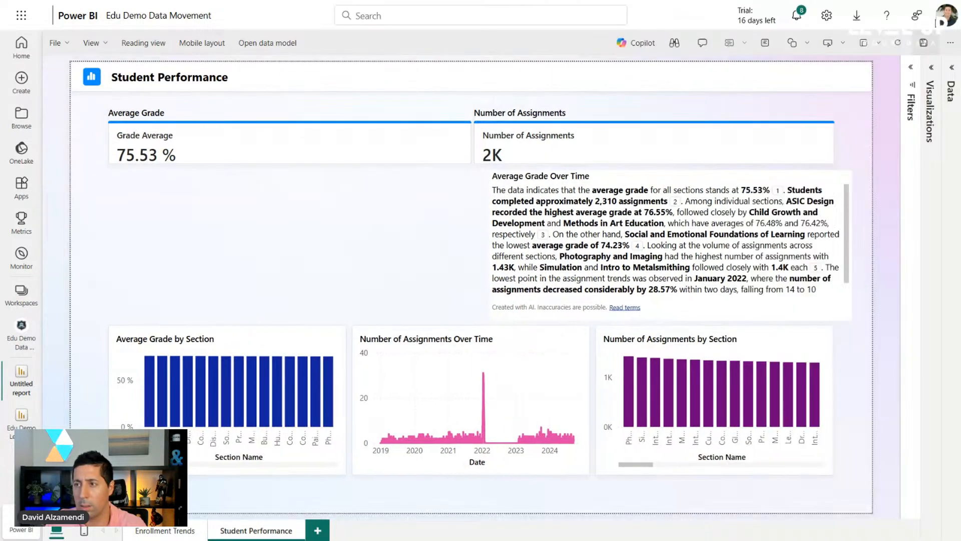
click(931, 68)
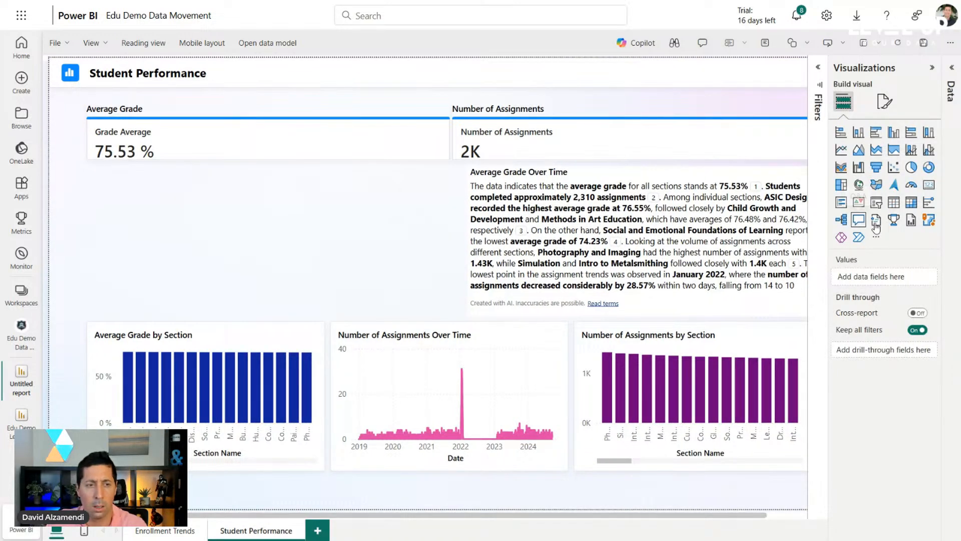
click(876, 223)
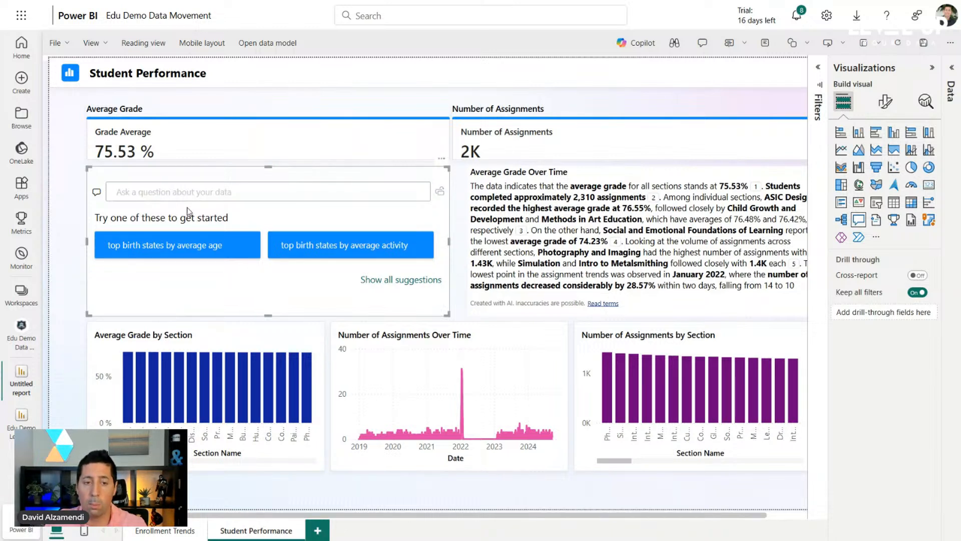
click(441, 158)
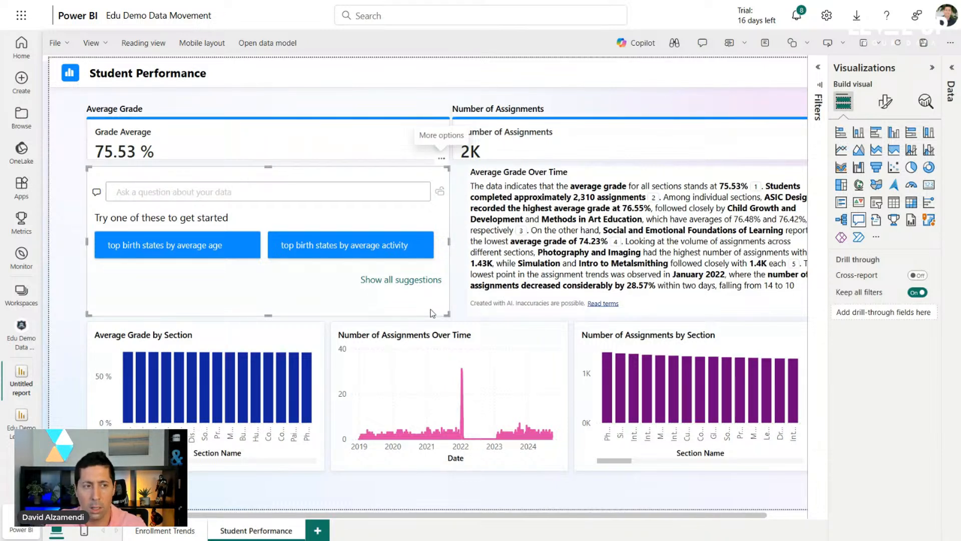
mouse_move(447, 314)
mouse_down()
mouse_move(501, 344)
mouse_move(433, 317)
mouse_up()
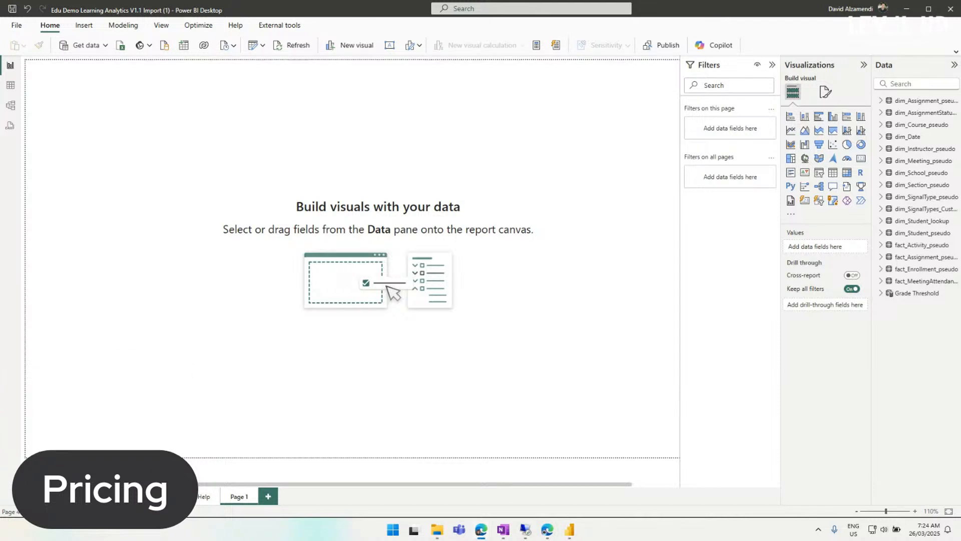
- Open the model view and reposition the fact_Enrollment_pseudo, dim_Course_pseudo and dim_School_pseudo tables in the EnrollmentModel diagram
click(10, 105)
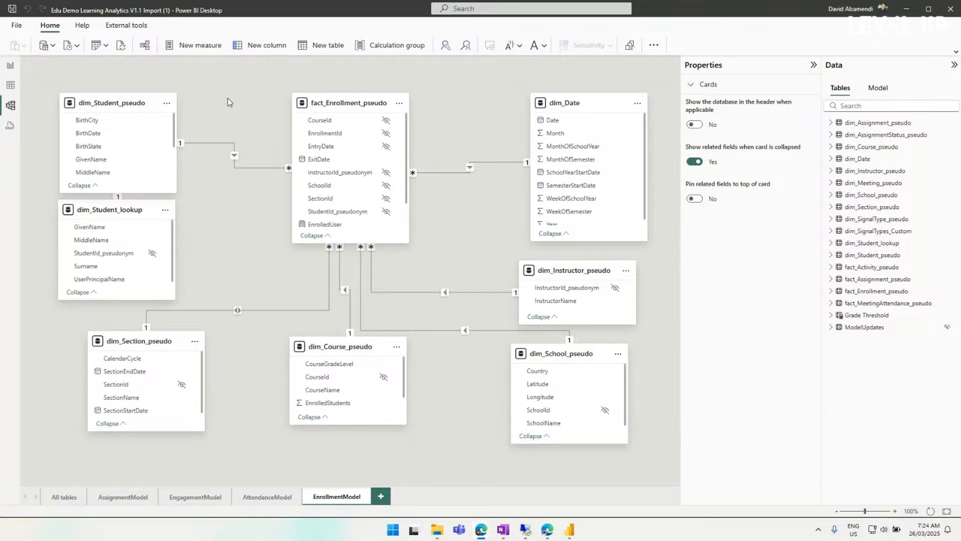
drag(332, 103, 306, 103)
drag(329, 346, 311, 346)
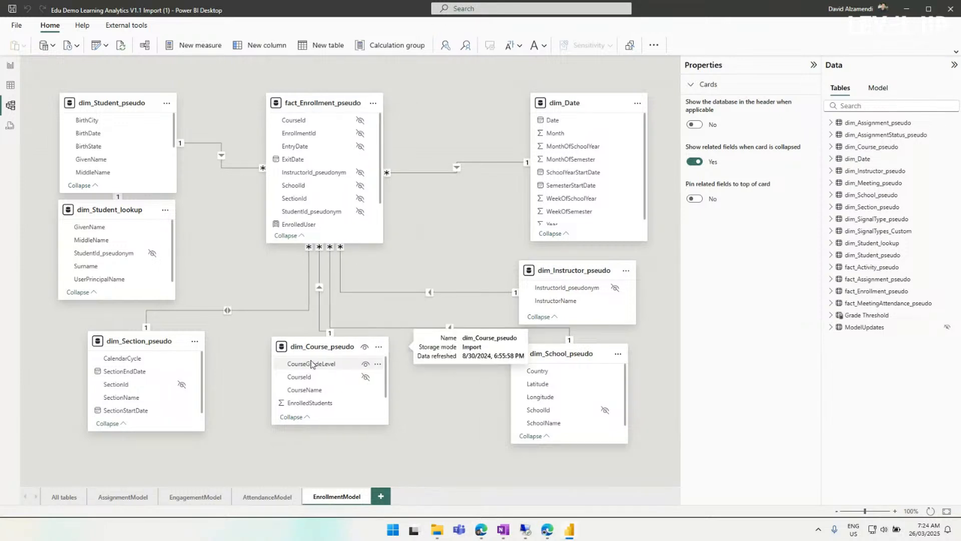
drag(576, 358, 477, 366)
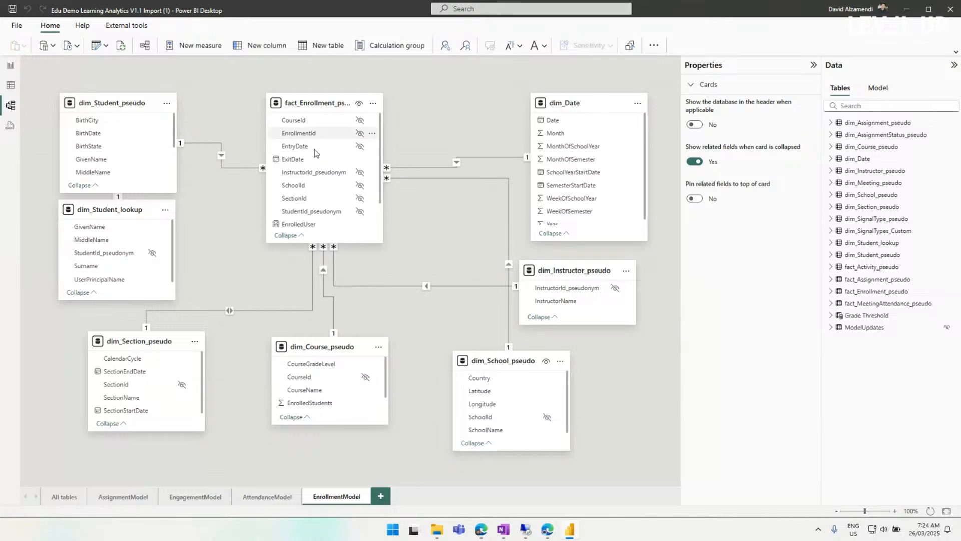
- Inspect the EnrollmentId column's properties in fact_Enrollment_pseudo, including its synonyms and advanced settings
click(304, 134)
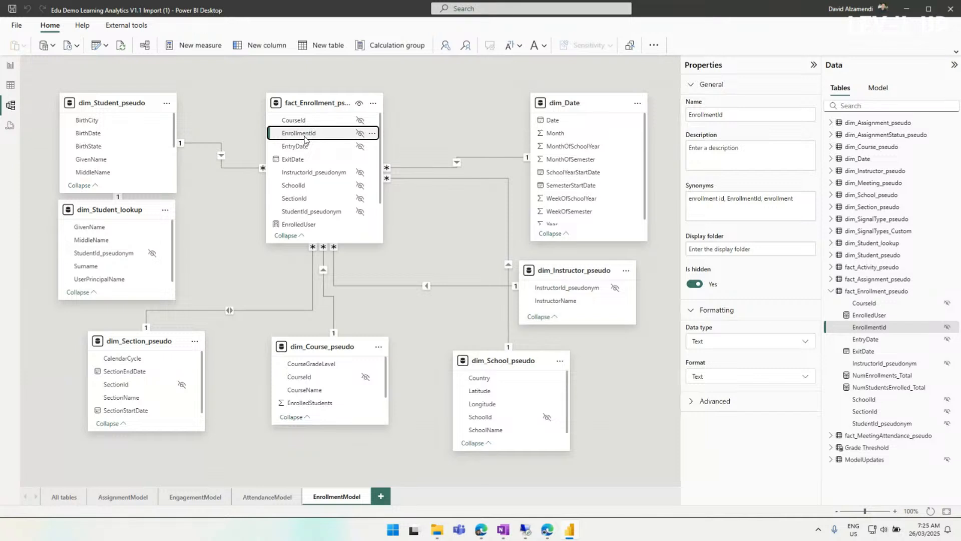
click(713, 401)
scroll(711, 303, down, 2)
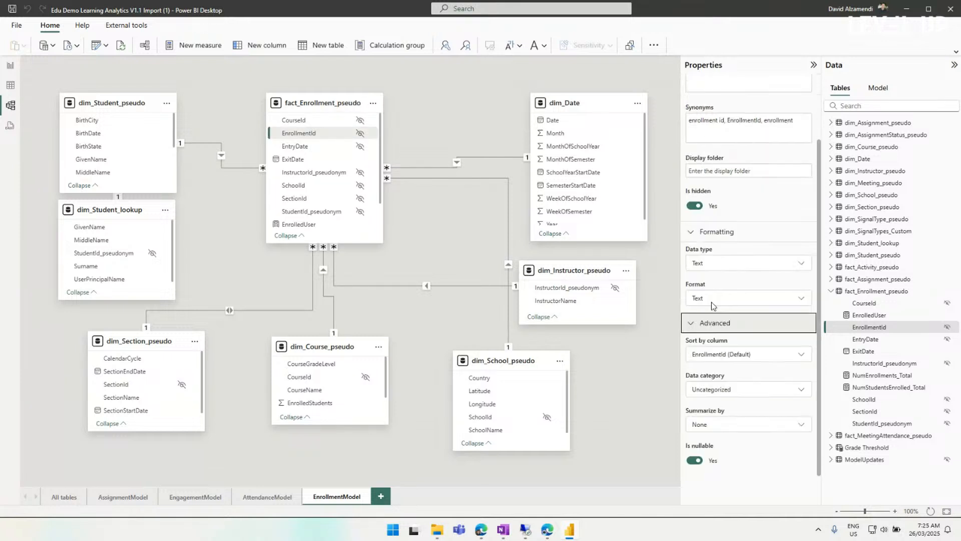
scroll(711, 305, up, 2)
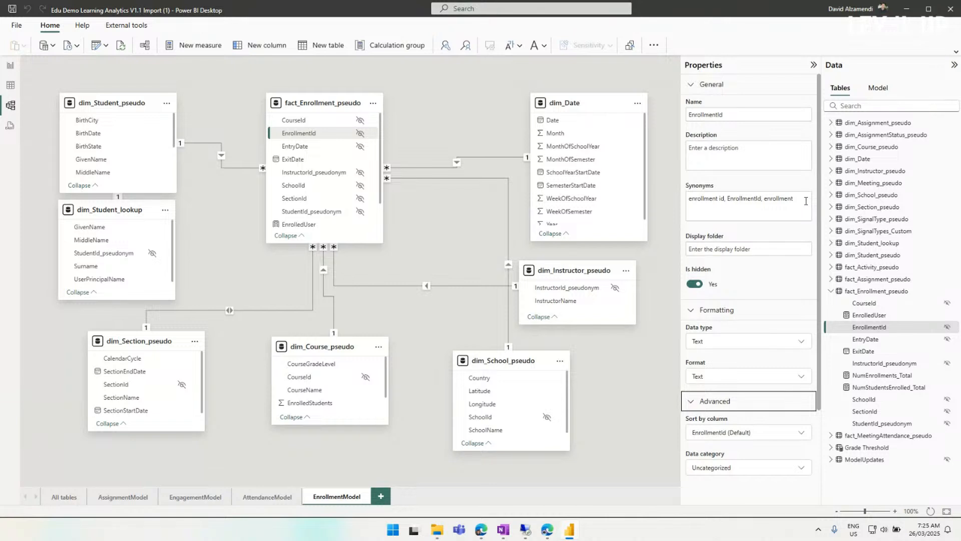
click(725, 217)
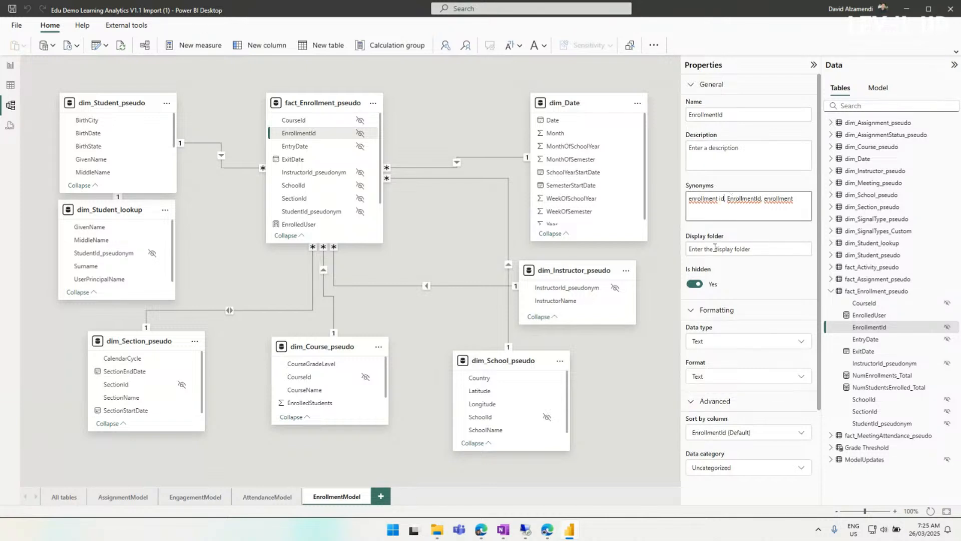
drag(697, 198, 732, 204)
scroll(708, 164, down, 1)
scroll(742, 307, up, 1)
- Return to the report view, start Copilot past its welcome message and collapse the Filters pane
click(10, 67)
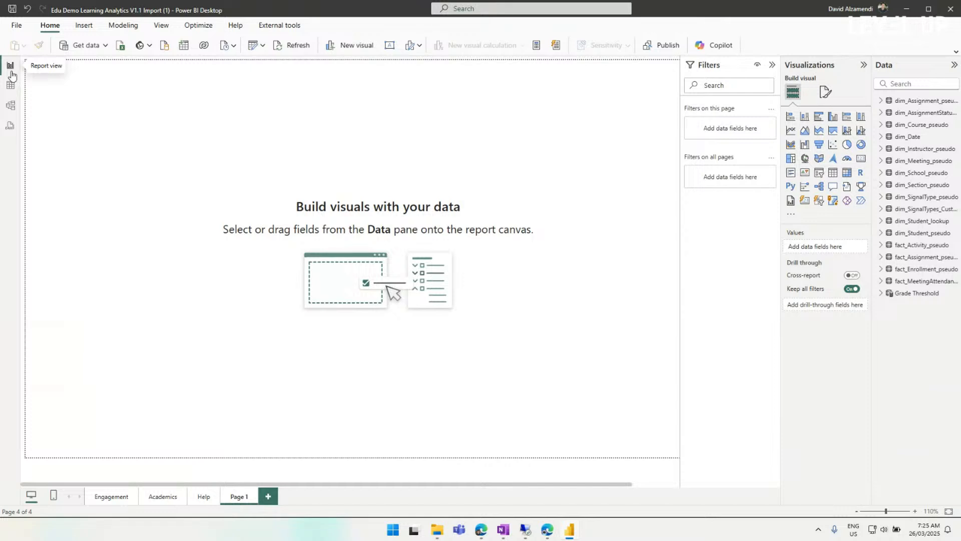
click(715, 48)
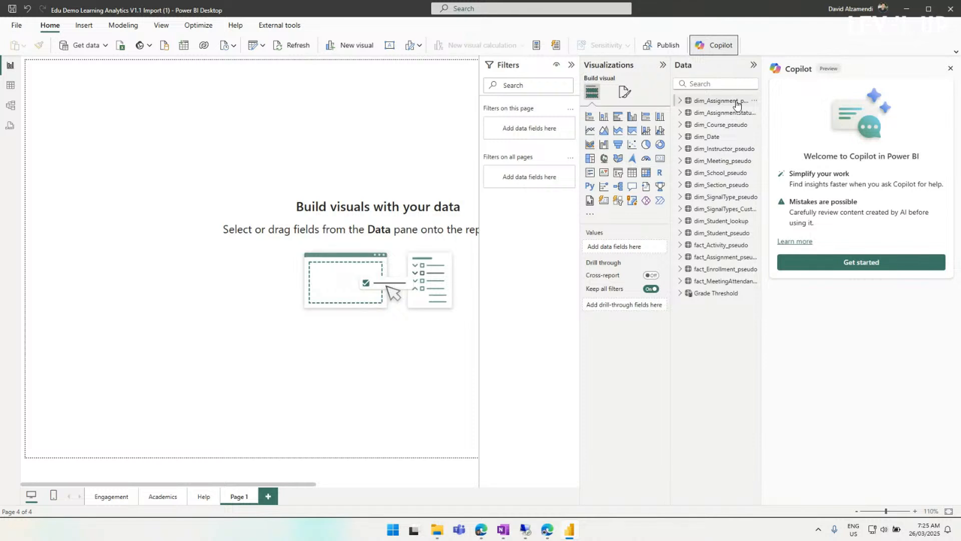
click(819, 265)
click(571, 65)
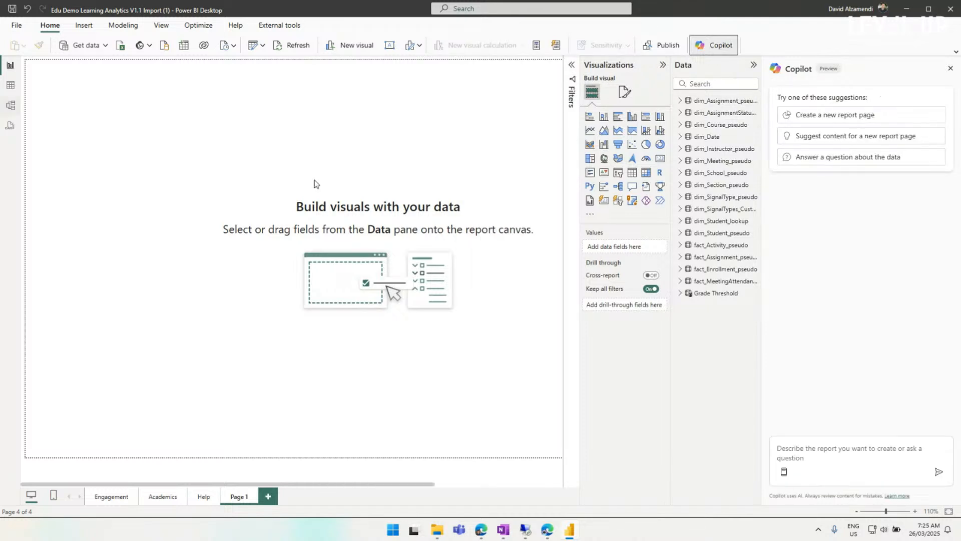
- Open the DAX query view and highlight the sample query's comment about quick queries and Copilot help
click(10, 123)
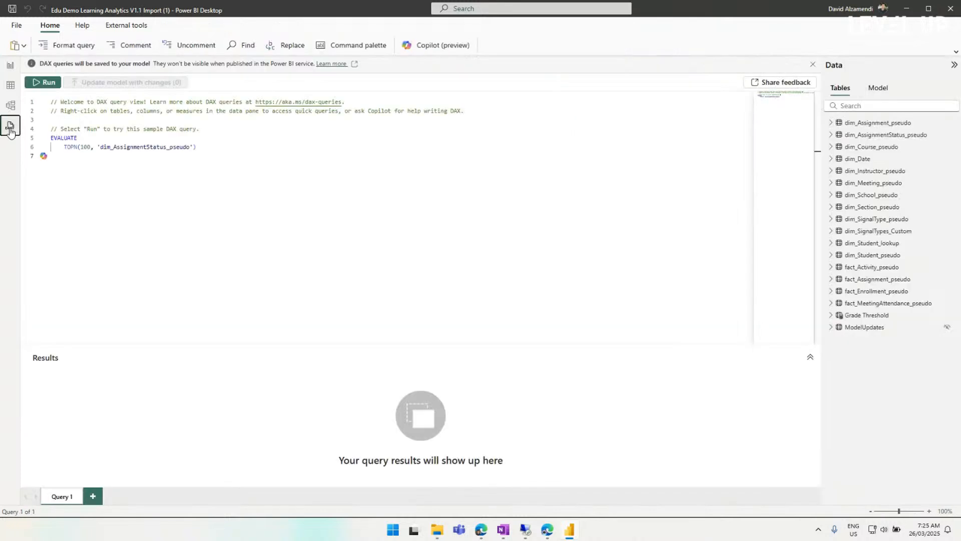
click(174, 191)
key(ctrl+a)
drag(50, 111, 99, 121)
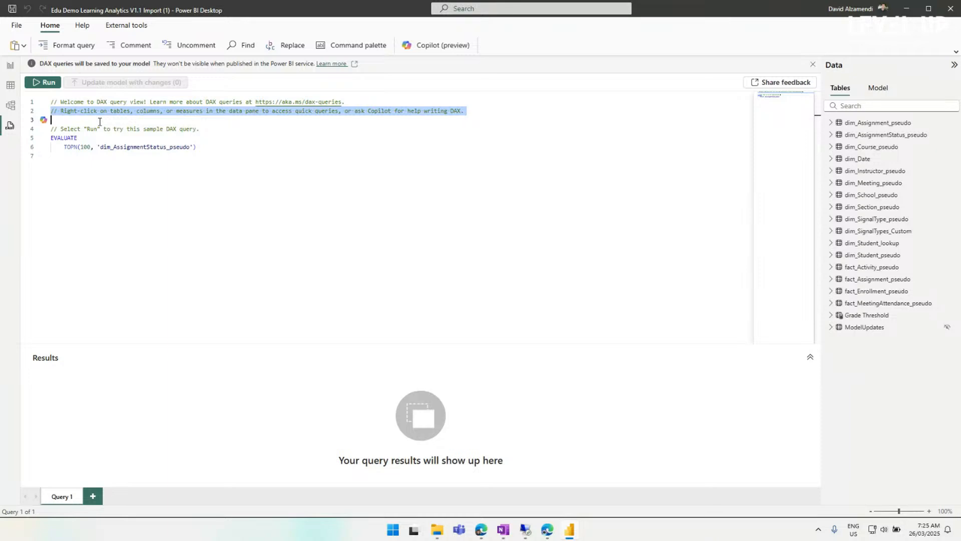
- Clear the sample query and have Copilot suggest new measures in a DAX query
key(ctrl+a)
key(Delete)
click(45, 102)
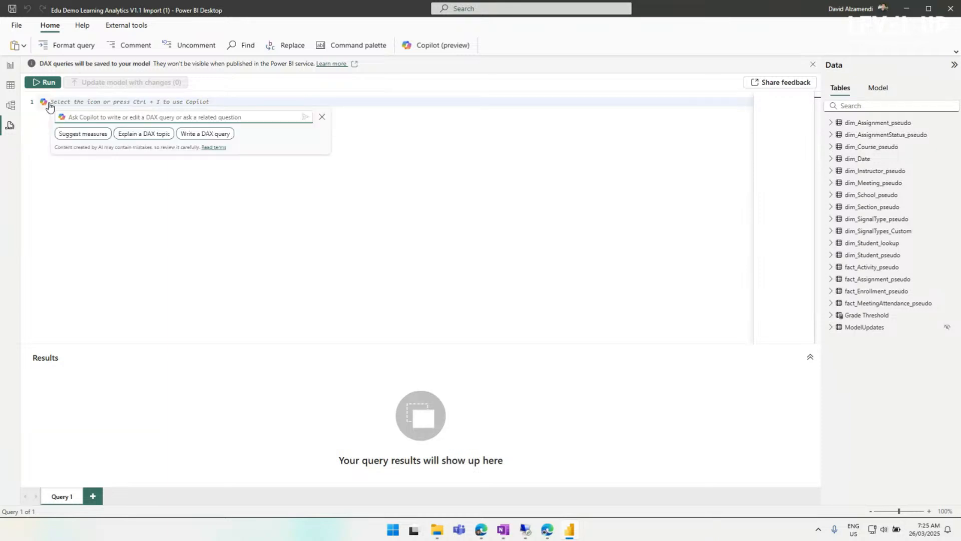
click(84, 134)
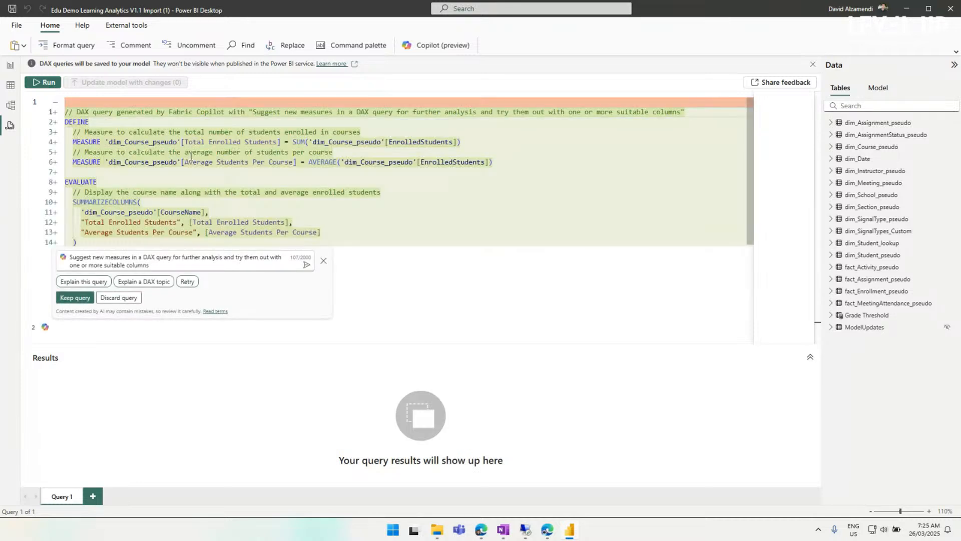
click(184, 142)
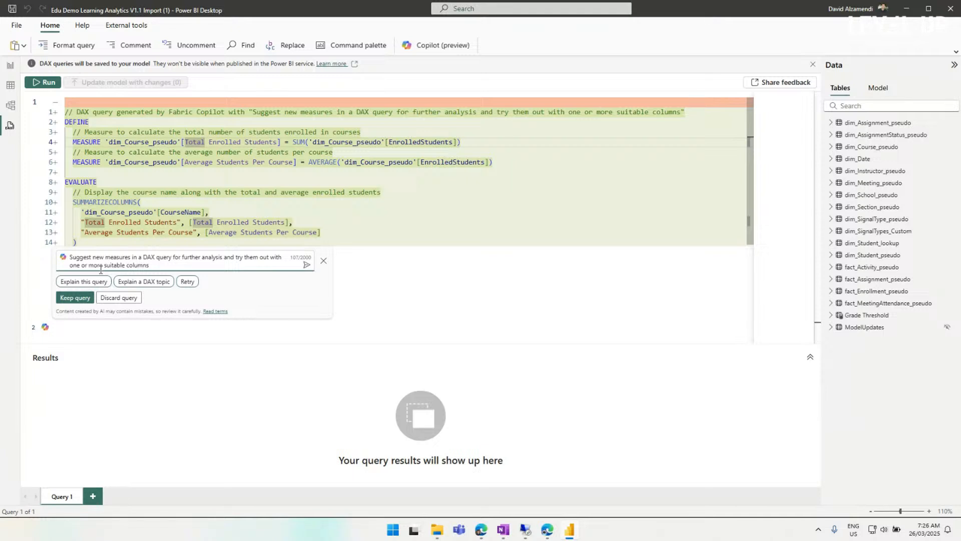
- Prompt Copilot with "Create a measure for the total number of enrollments" and review the measures in the generated query
drag(150, 267, 28, 254)
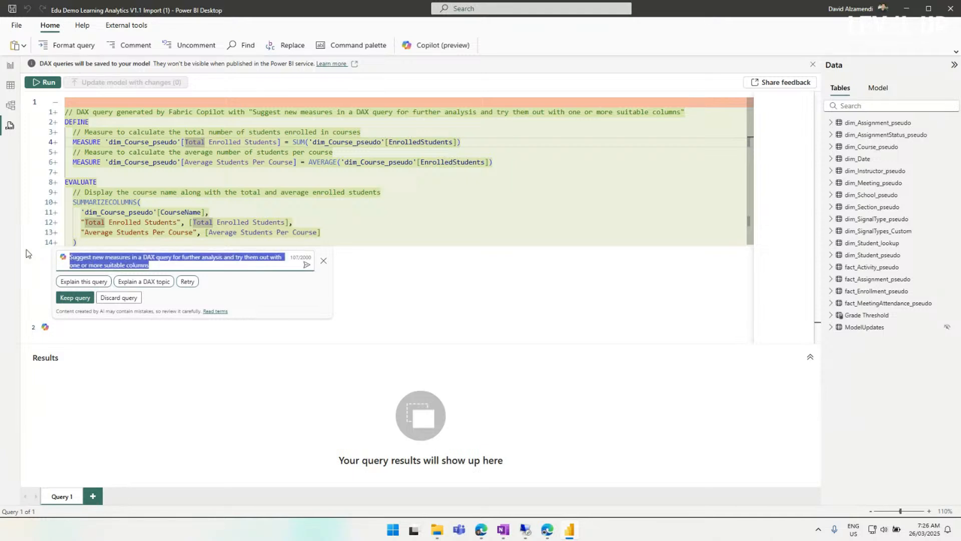
text(Create a me)
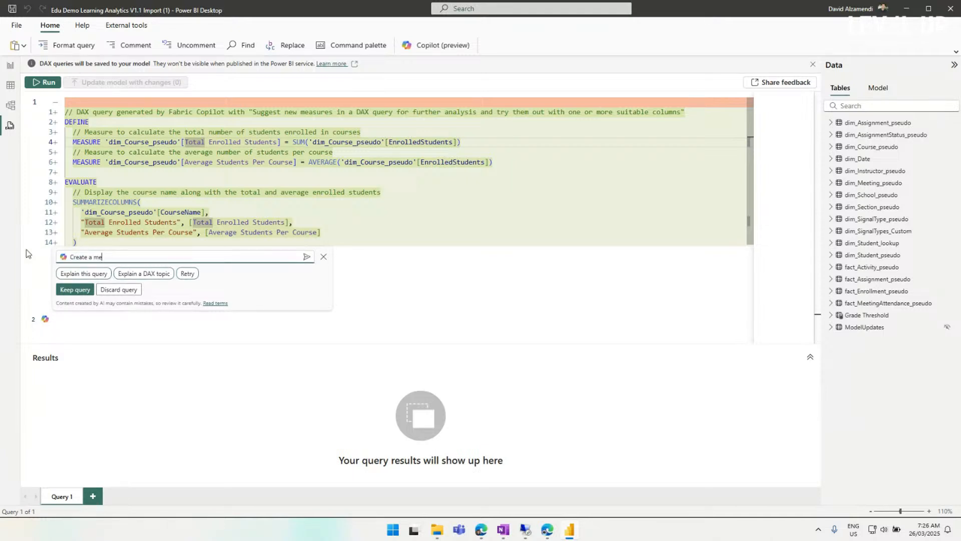
text(asure for the total number of enrollments)
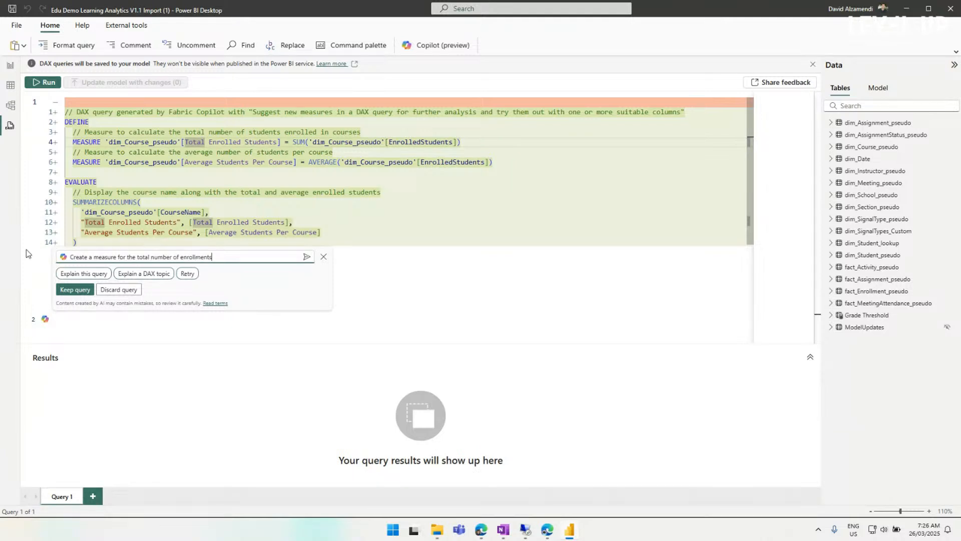
click(304, 256)
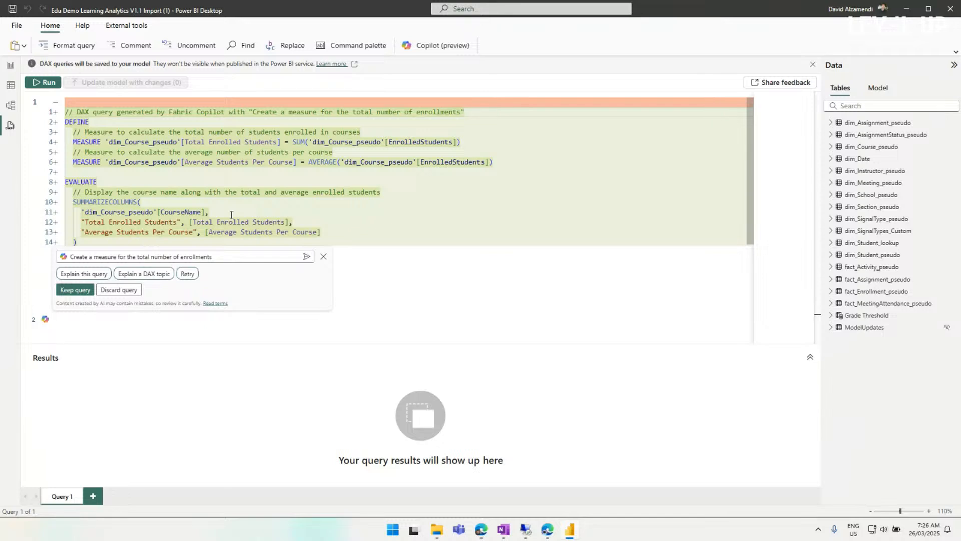
click(217, 178)
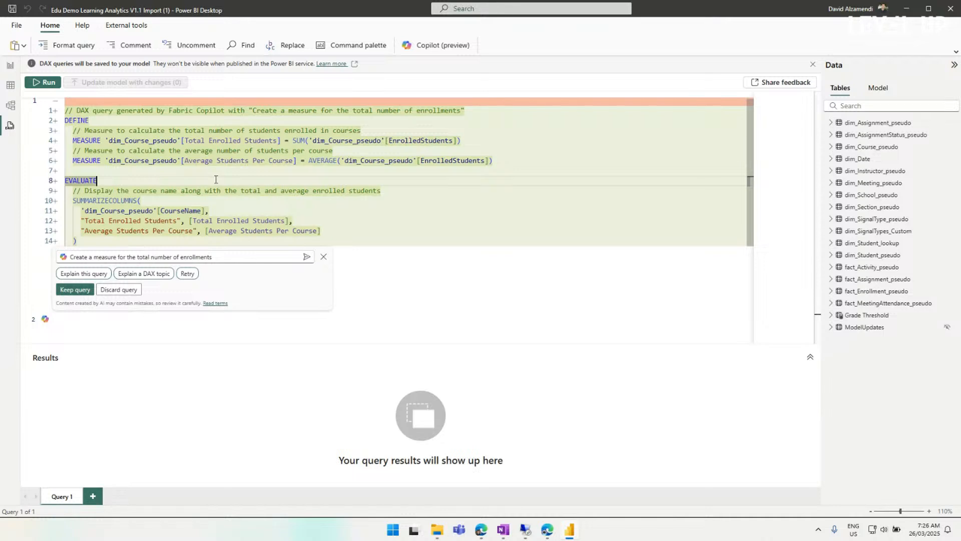
click(161, 160)
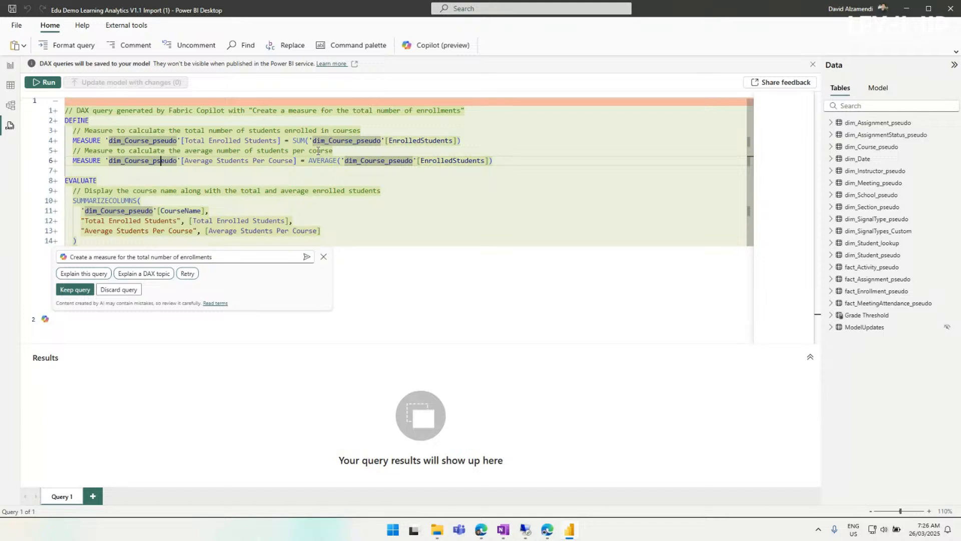
click(303, 166)
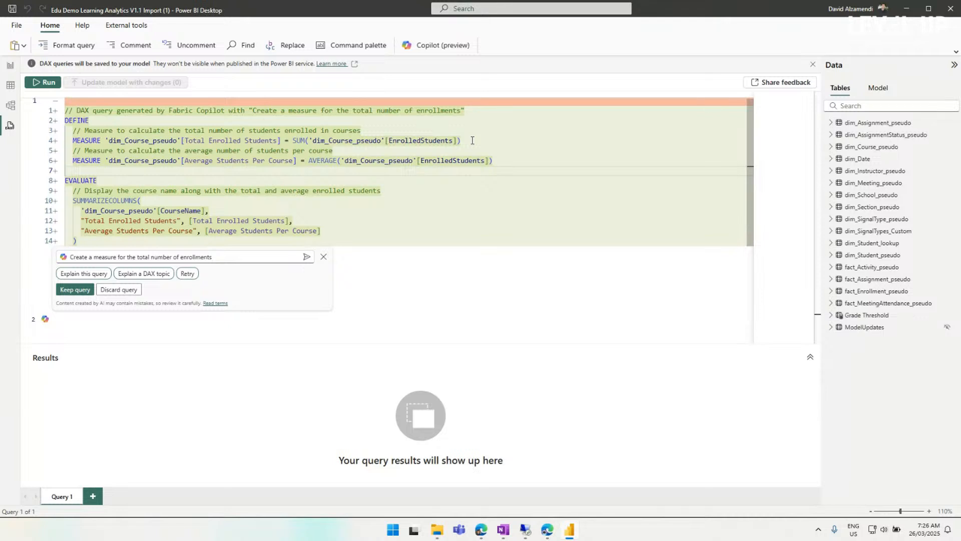
mouse_move(837, 293)
- Have Copilot explain a popular DAX topic and read through the full explanation, including its syntax and example
click(226, 261)
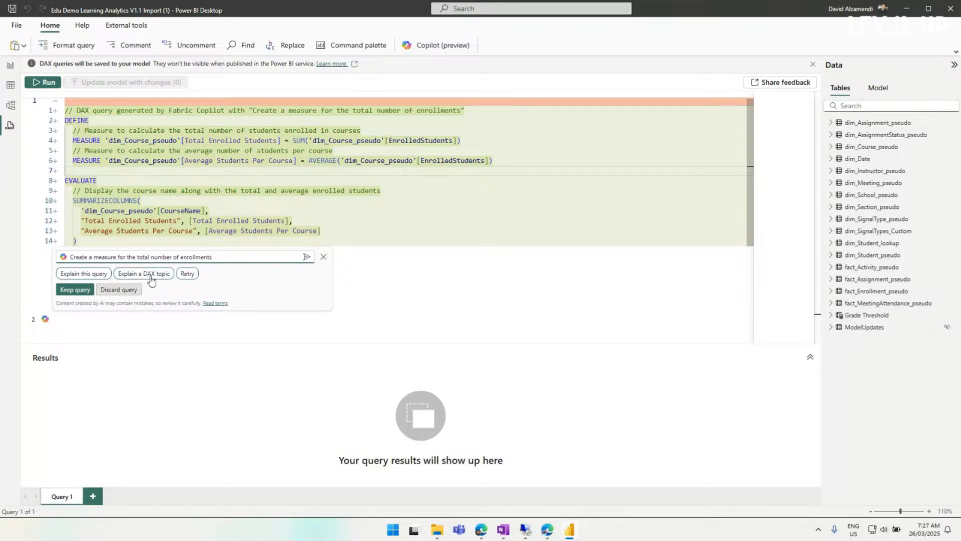
click(152, 275)
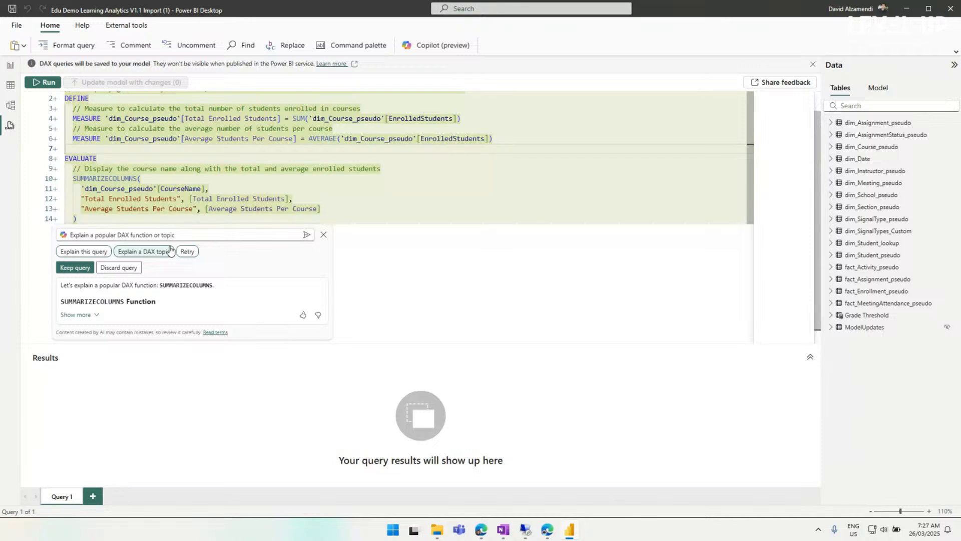
click(76, 314)
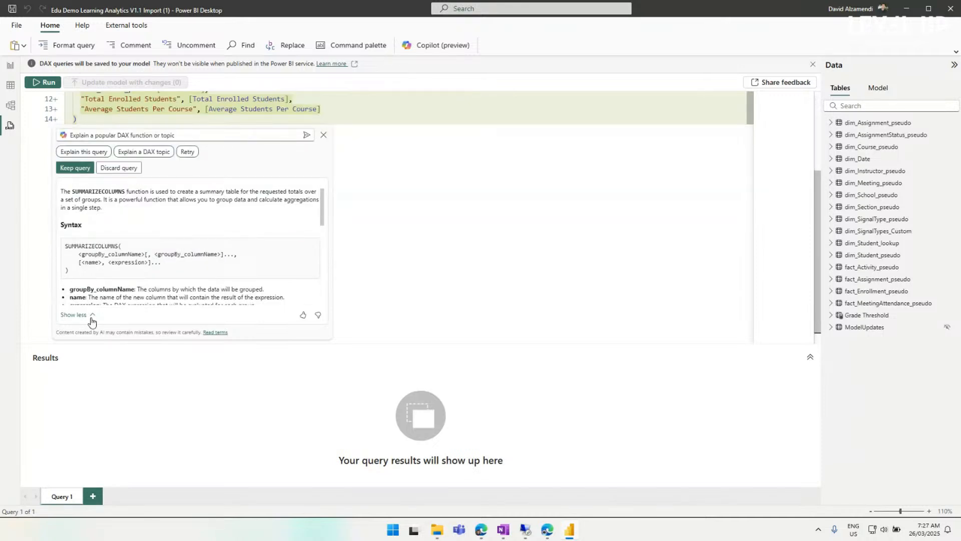
scroll(191, 207, down, 1)
scroll(188, 209, down, 4)
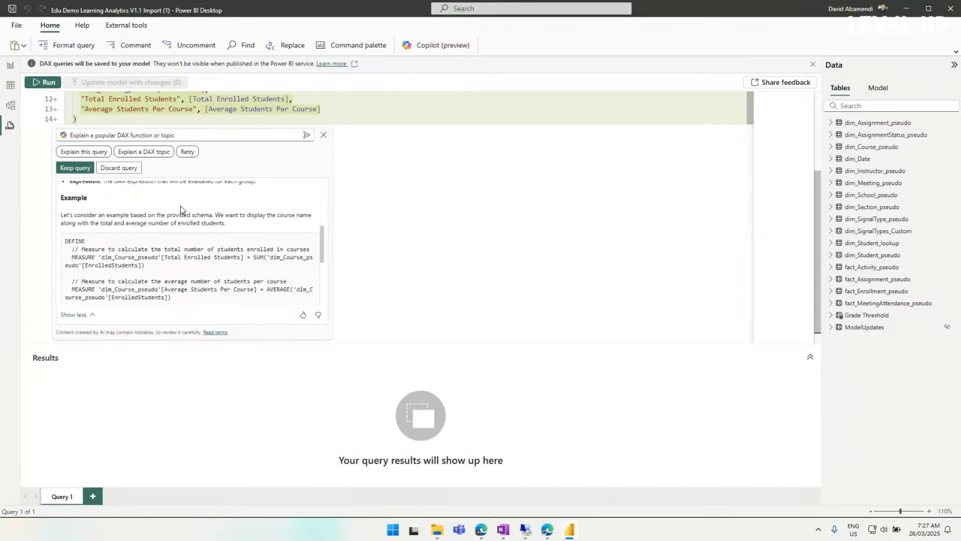
scroll(231, 248, down, 6)
scroll(229, 249, up, 6)
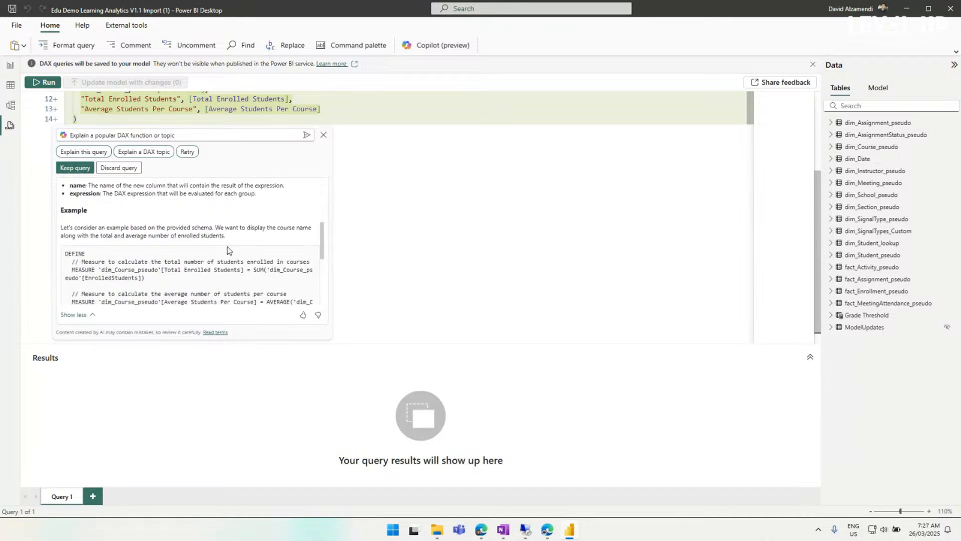
scroll(200, 258, up, 4)
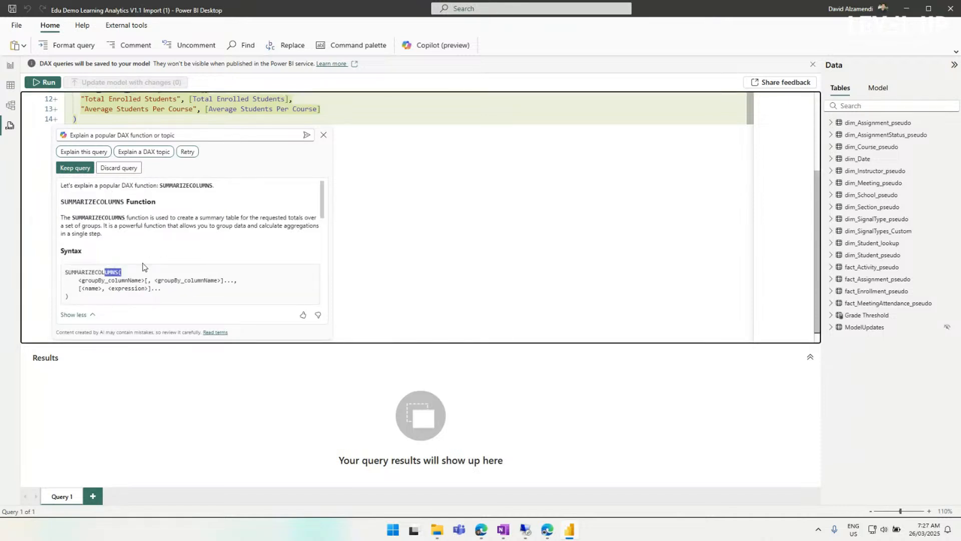
click(102, 272)
- Keep Copilot's generated DAX query and inspect the definition of the Total Enrolled Students measure
click(75, 168)
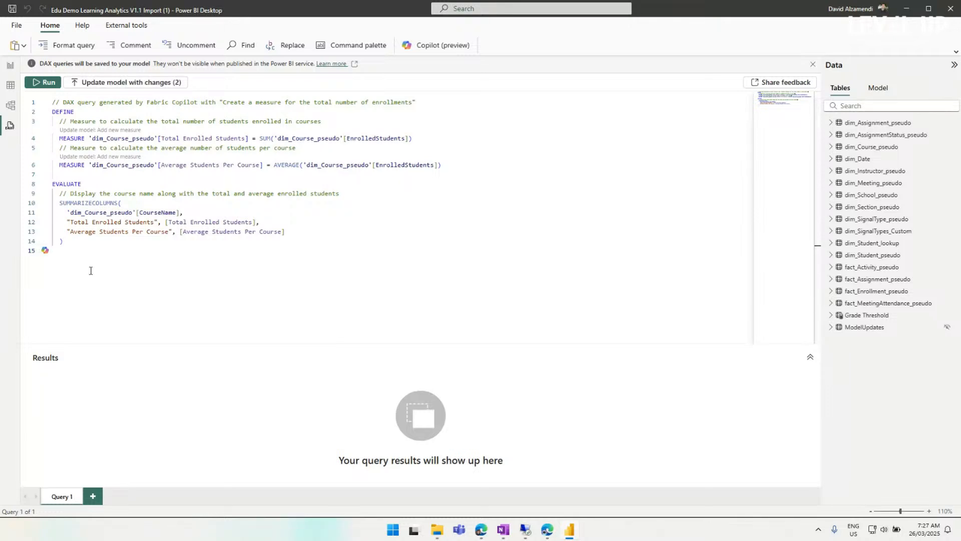
drag(252, 139, 163, 139)
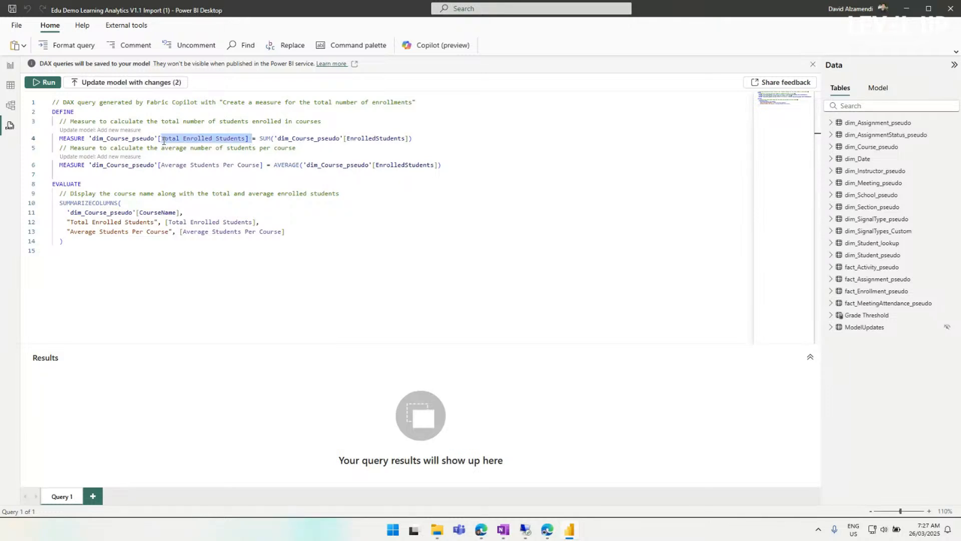
click(180, 175)
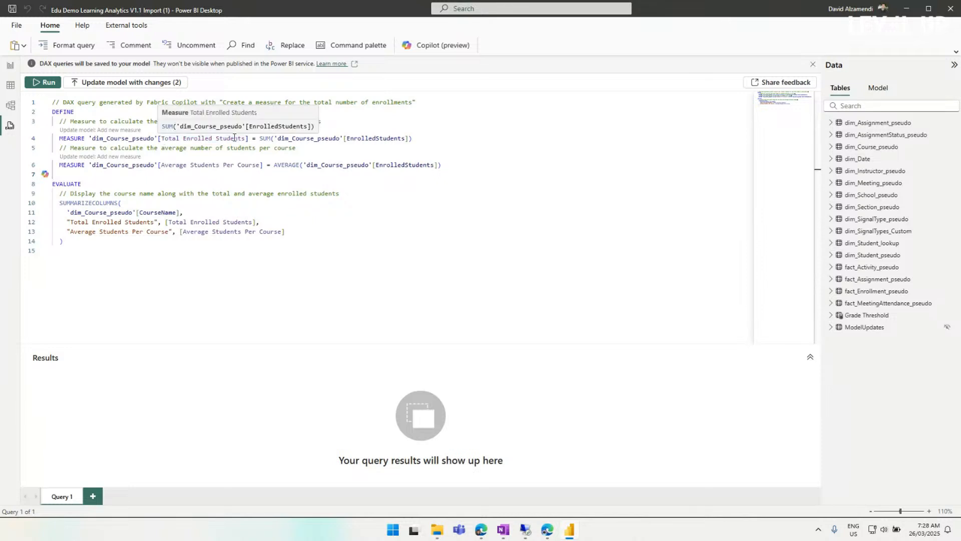
click(219, 143)
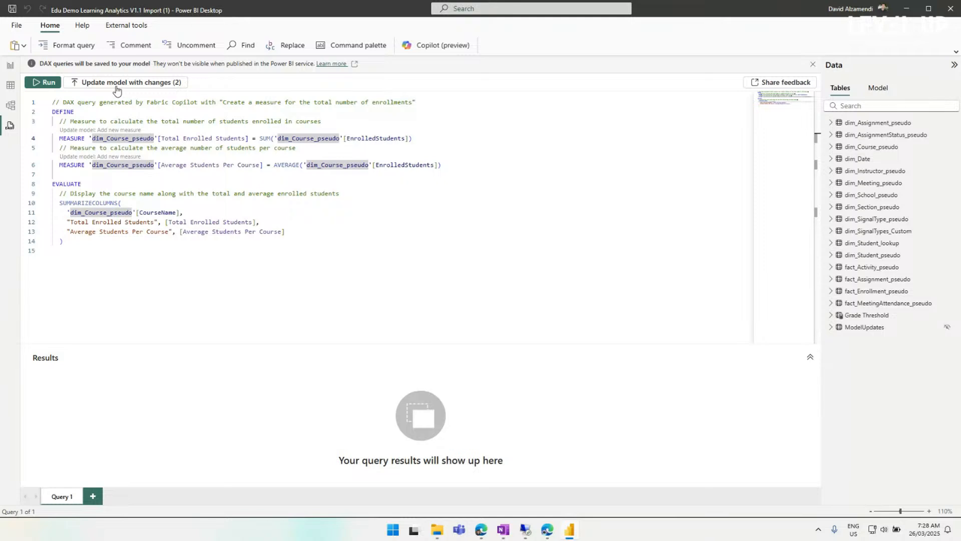
- Copy the measure name Total Enrolled Students and update the model with the query's measure changes
drag(164, 139, 246, 138)
key(ctrl+c)
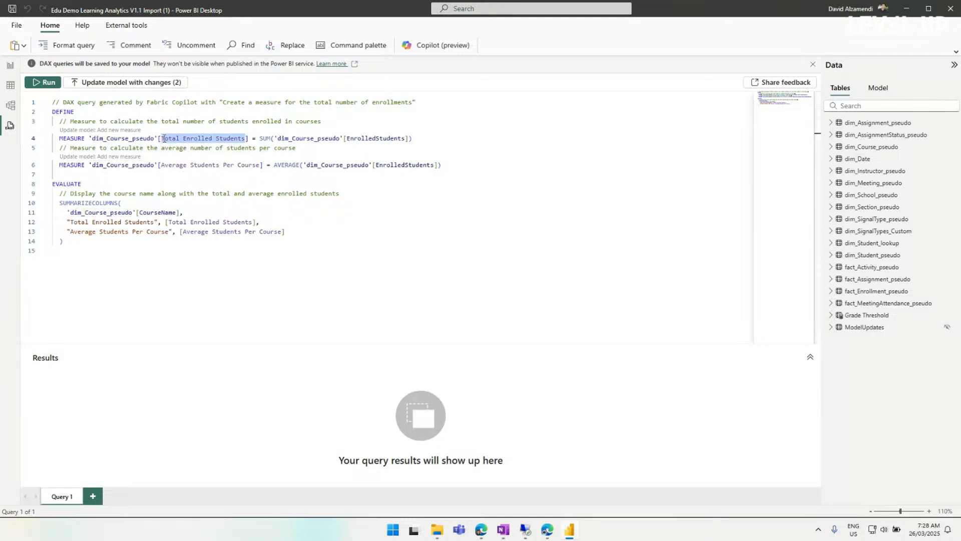
click(148, 86)
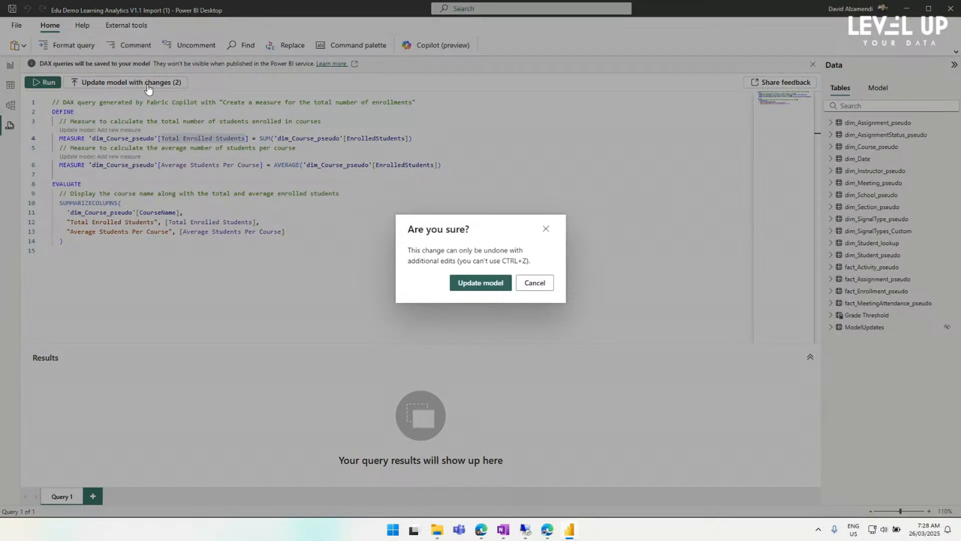
click(473, 284)
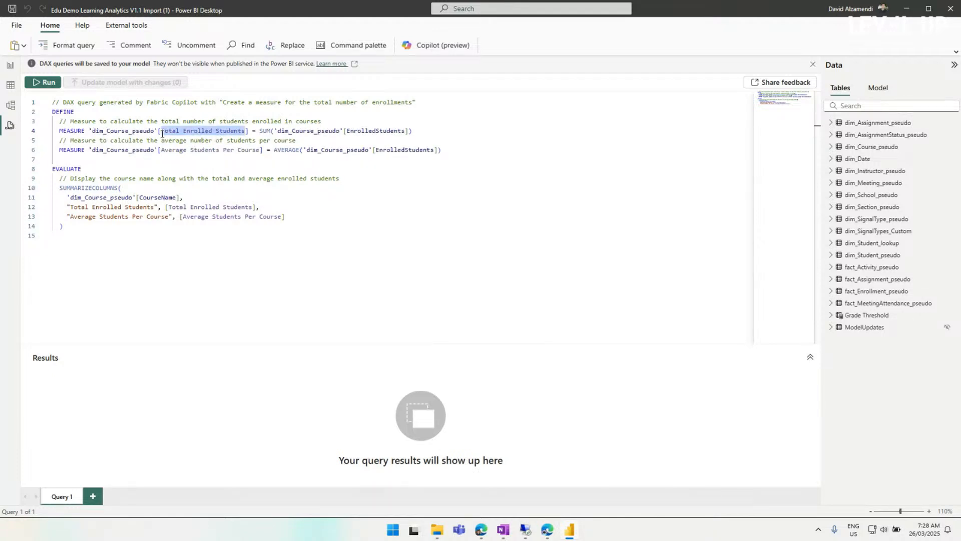
- Search the model's tables for Total Enrolled Students and try to run the DAX query
drag(162, 133, 863, 106)
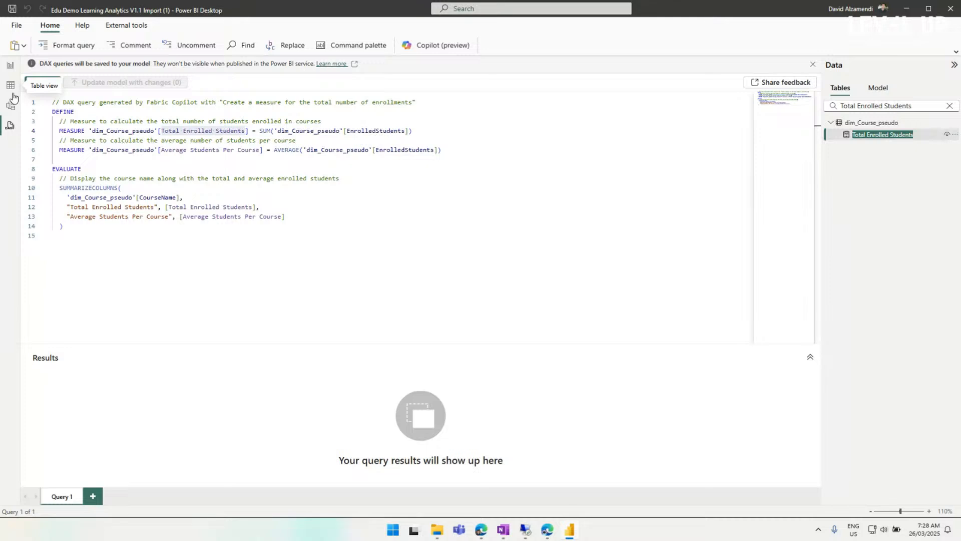
click(43, 82)
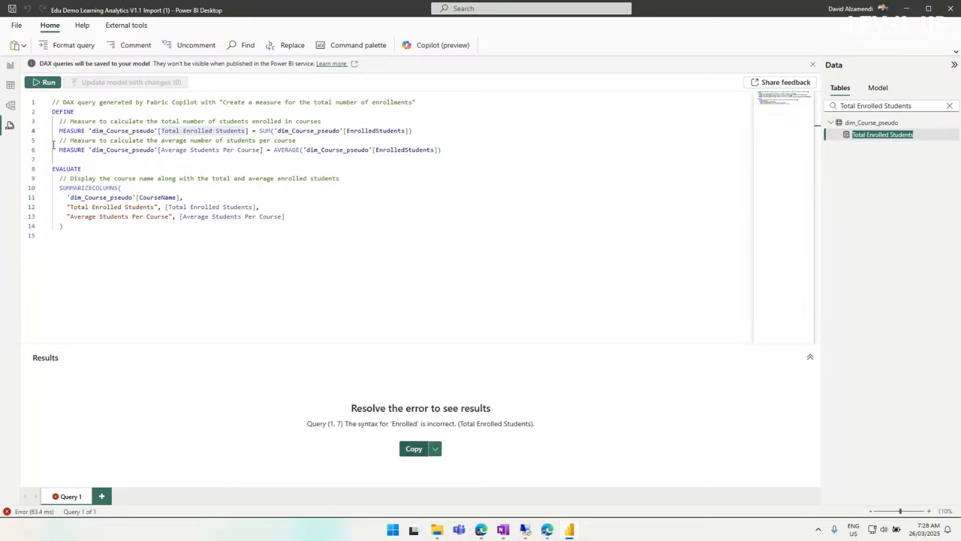
drag(525, 424, 369, 424)
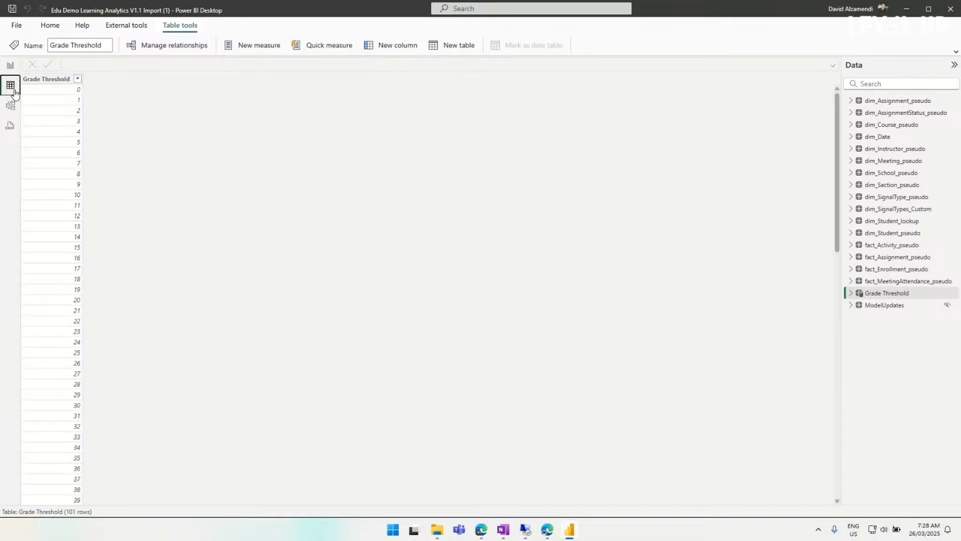
- In the table view, find the Total Enrolled Students measure in dim_Course_pseudo and examine its formula
click(879, 84)
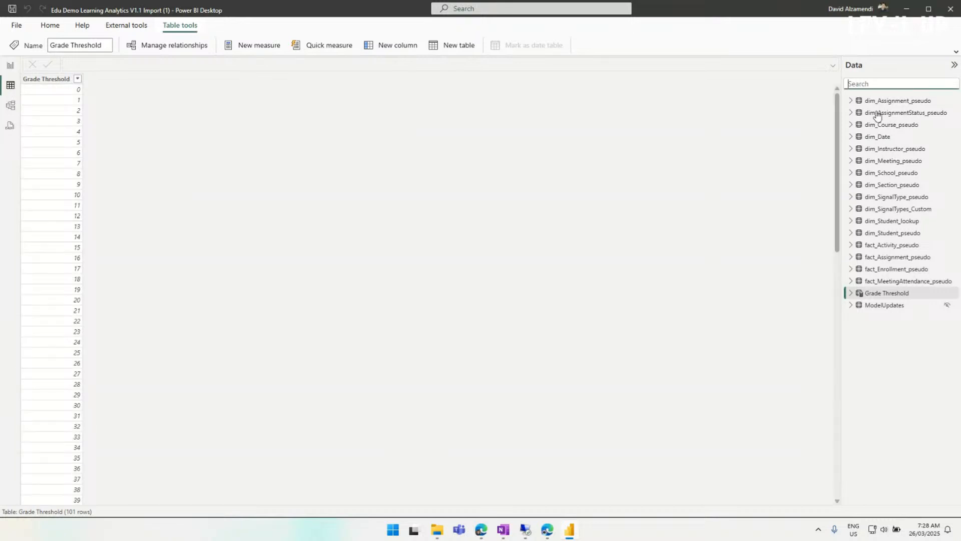
key(ctrl+v)
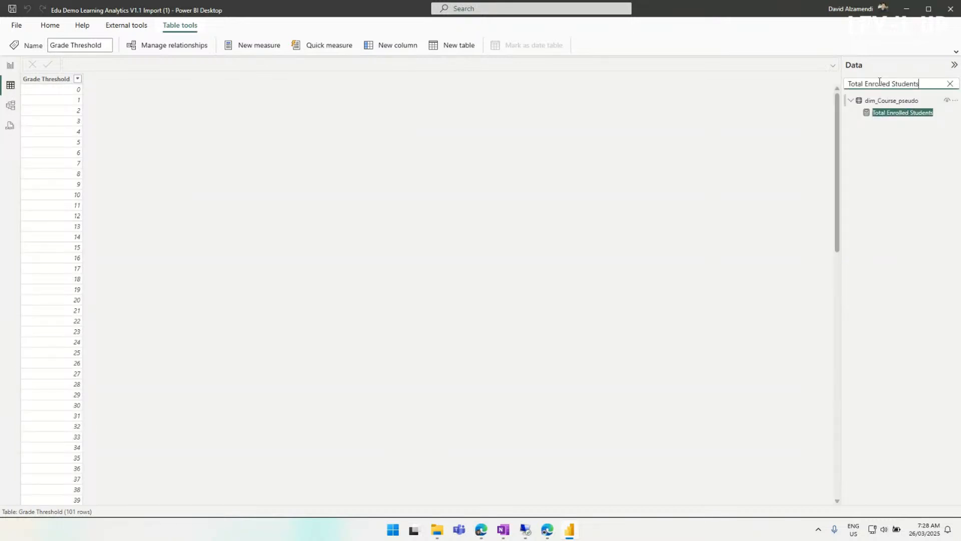
click(903, 112)
drag(87, 63, 317, 70)
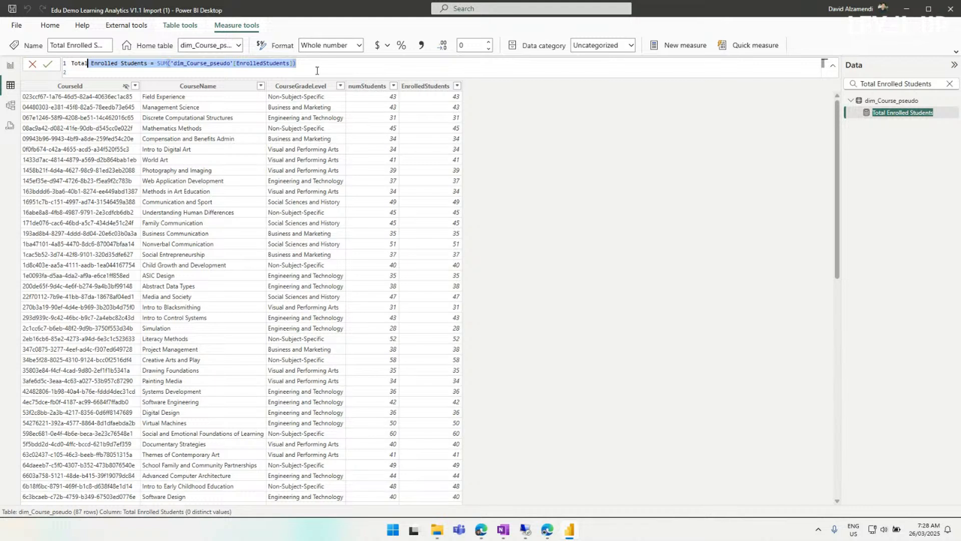
key(ctrl+a)
- Return to the DAX query view and place the cursor on the empty line after the query
click(10, 125)
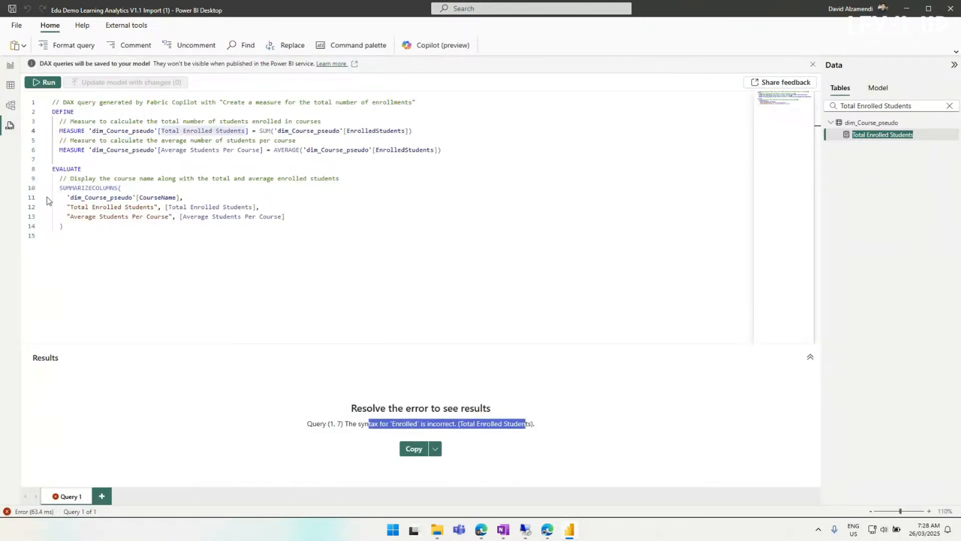
click(162, 236)
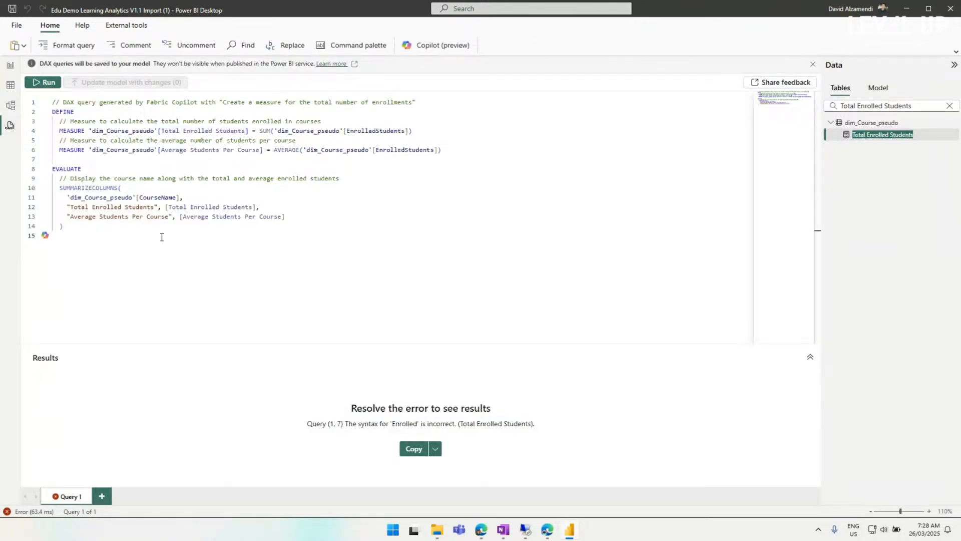